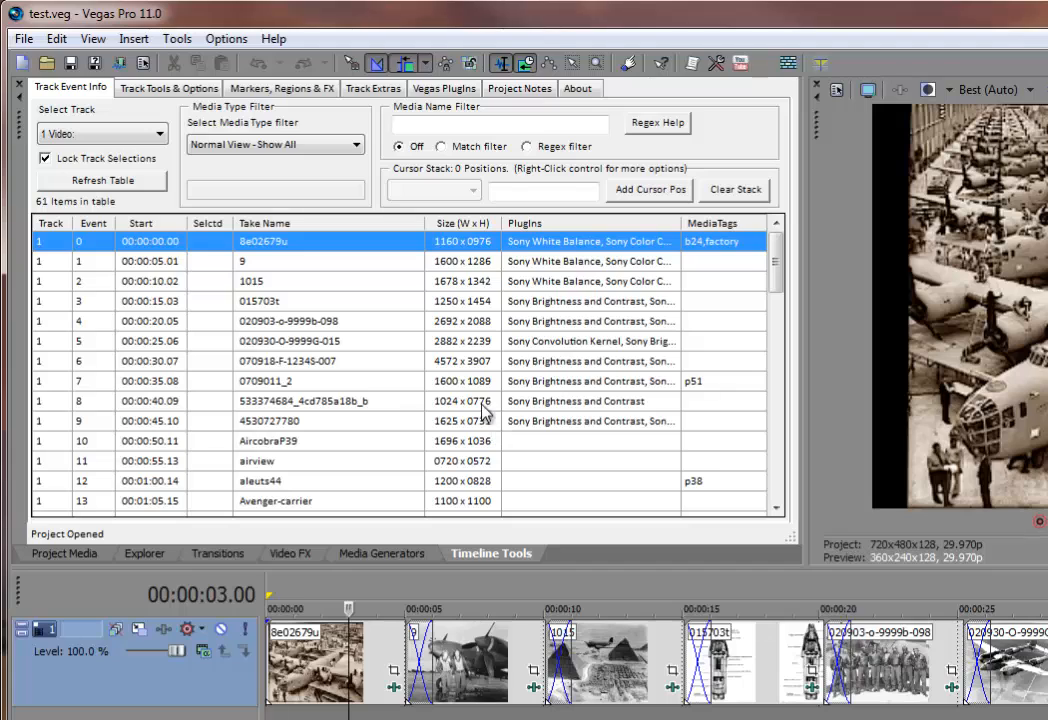
- Filter the event table by media name with the pattern *999*, using the match filter option
{"action": "left_click", "coordinate": [425, 123]}
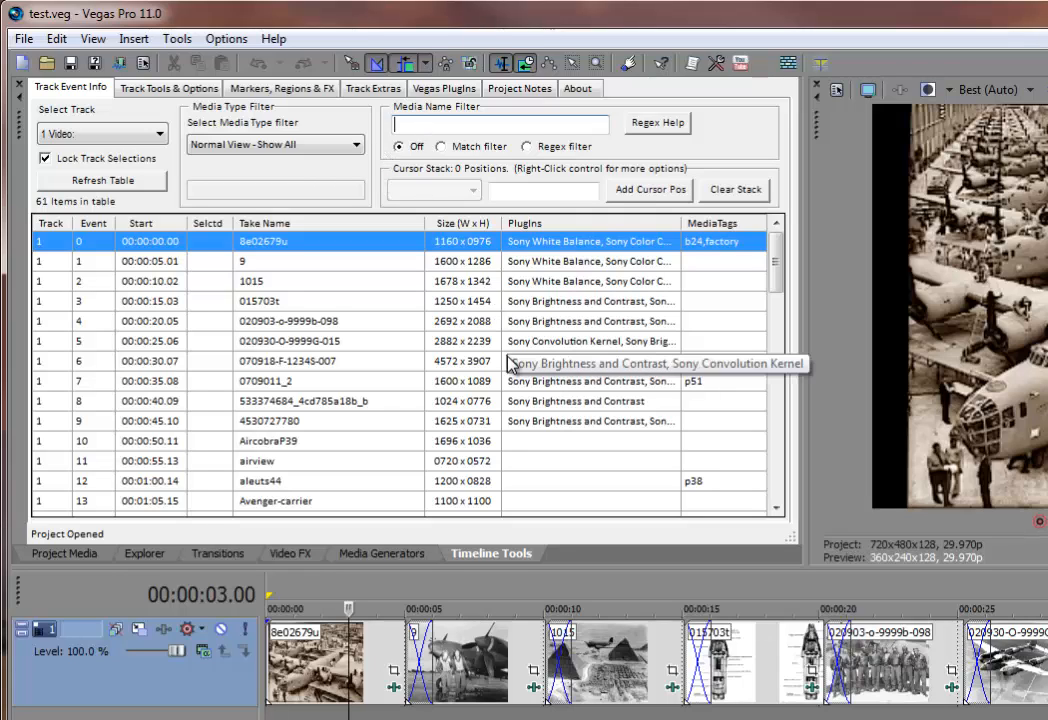
{"action": "type", "text": "*999*"}
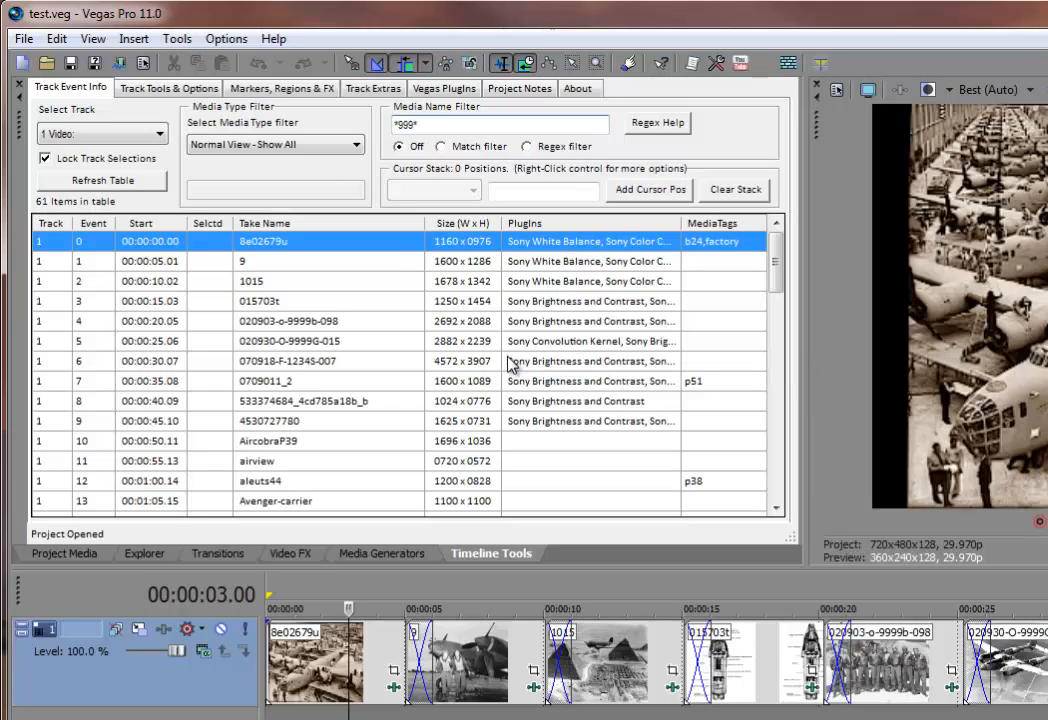
{"action": "key", "text": "ctrl+a"}
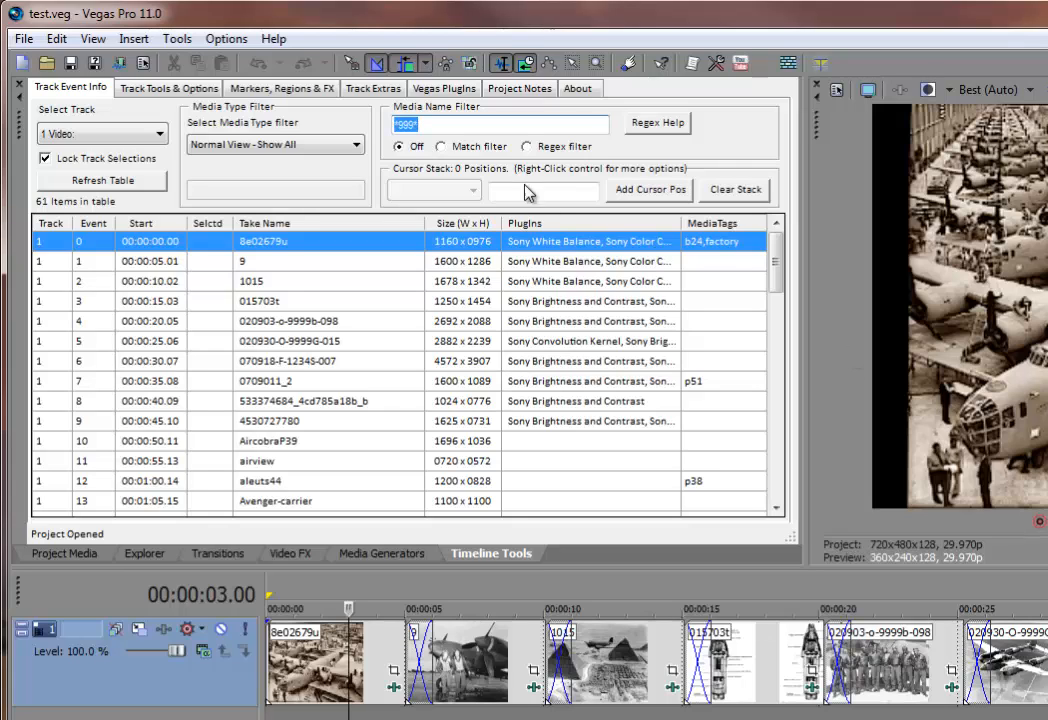
{"action": "left_click", "coordinate": [469, 149]}
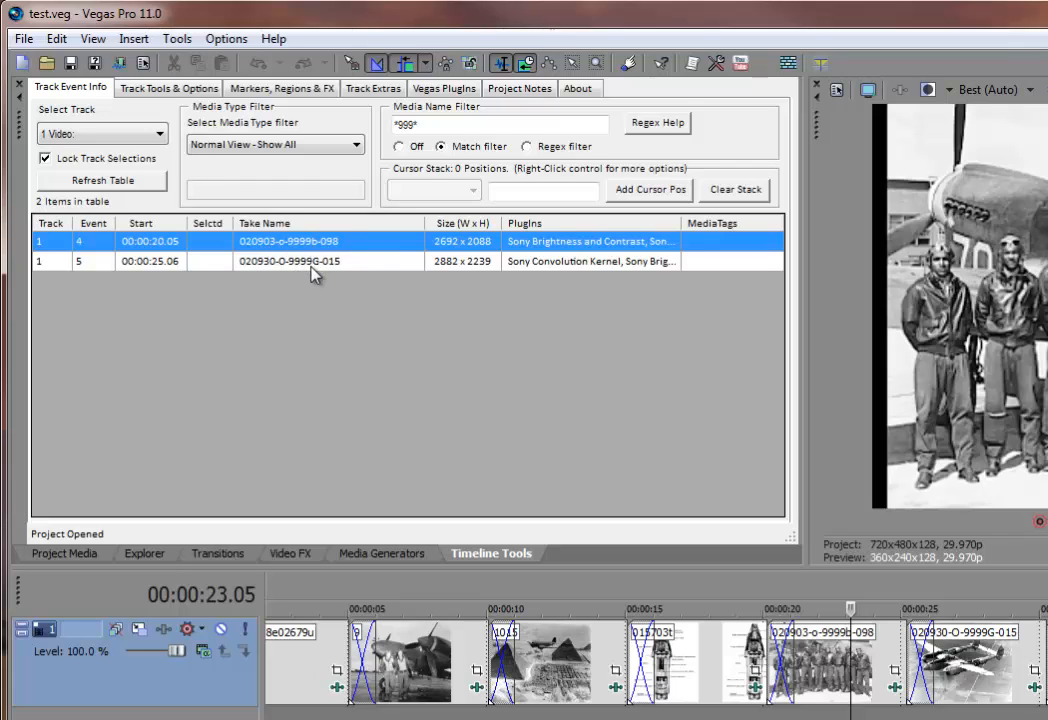
{"action": "left_click", "coordinate": [403, 146]}
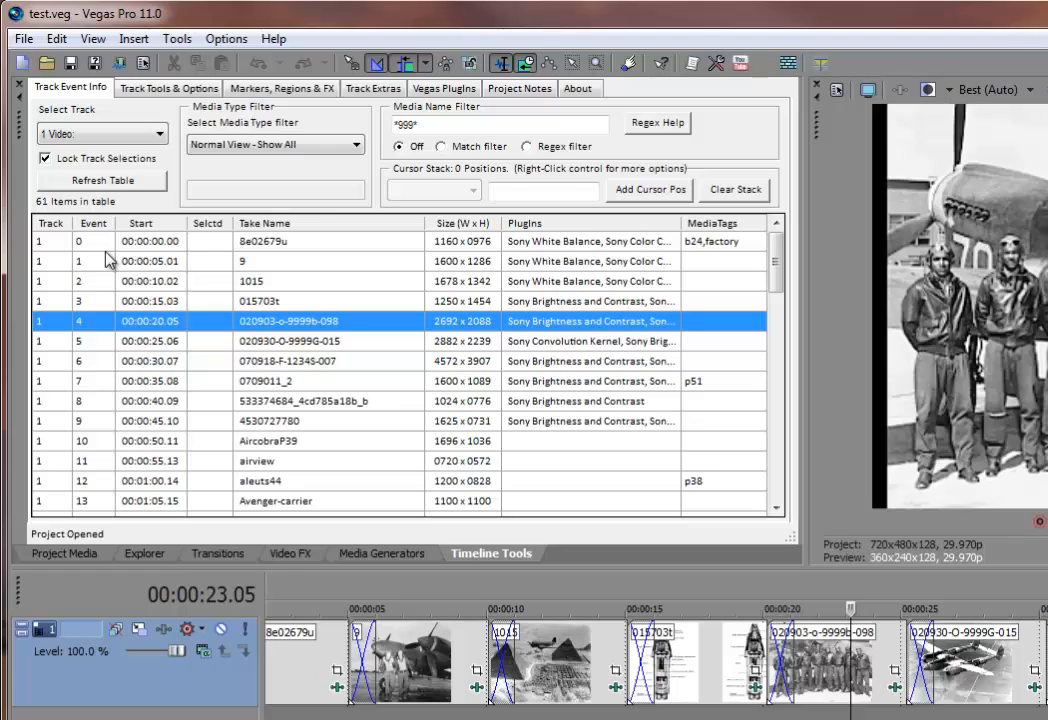
{"action": "left_click", "coordinate": [452, 146]}
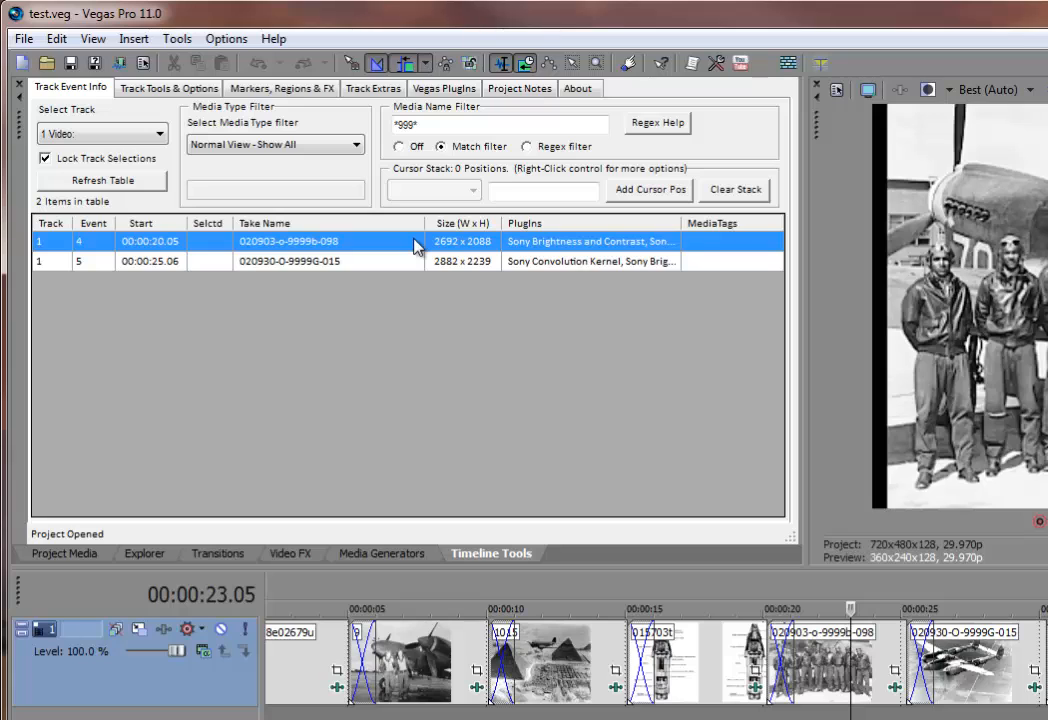
- Go back and forth between the filtered events 4 and 5 to view each one on the timeline and in the preview
{"action": "left_click", "coordinate": [88, 261]}
{"action": "left_click", "coordinate": [88, 244]}
{"action": "left_click", "coordinate": [87, 263]}
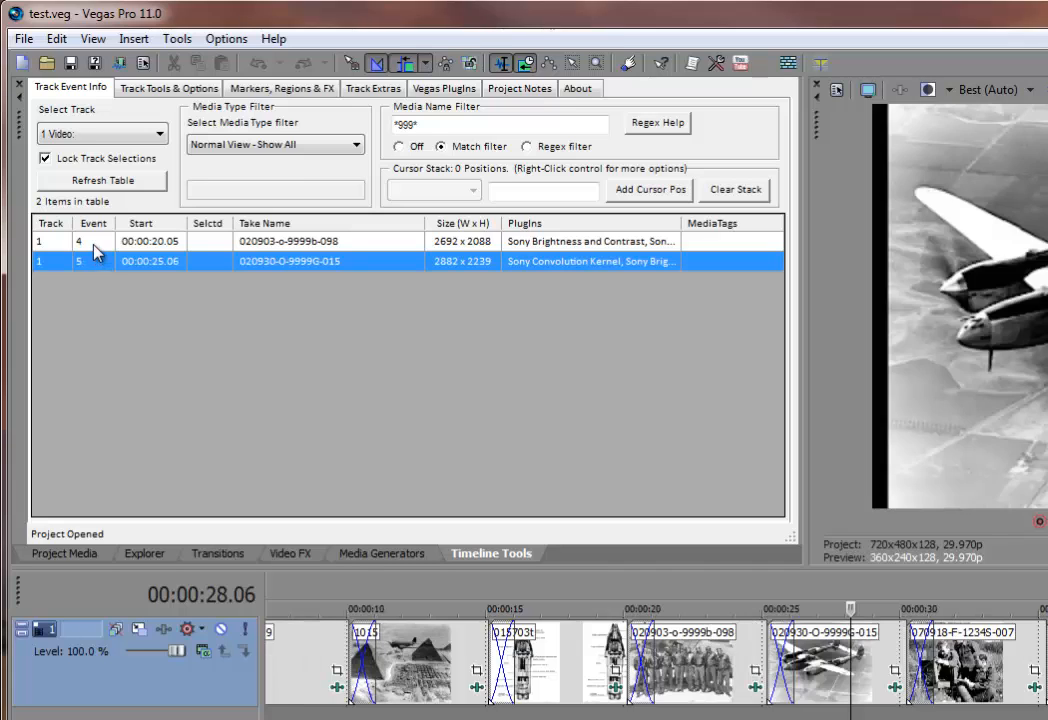
{"action": "left_click", "coordinate": [89, 243]}
- Turn off the media name filter, clear its pattern, and keep the media type filter at Normal View - Show All
{"action": "left_click", "coordinate": [400, 147]}
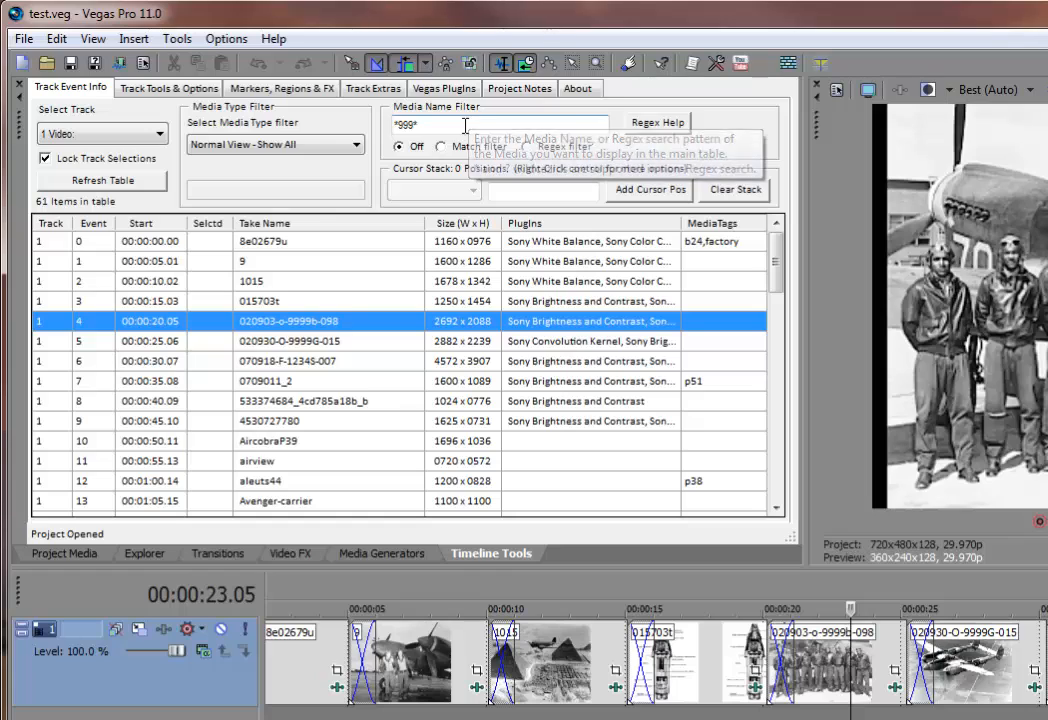
{"action": "left_click_drag", "start_coordinate": [465, 126], "coordinate": [315, 128]}
{"action": "key", "text": "Delete"}
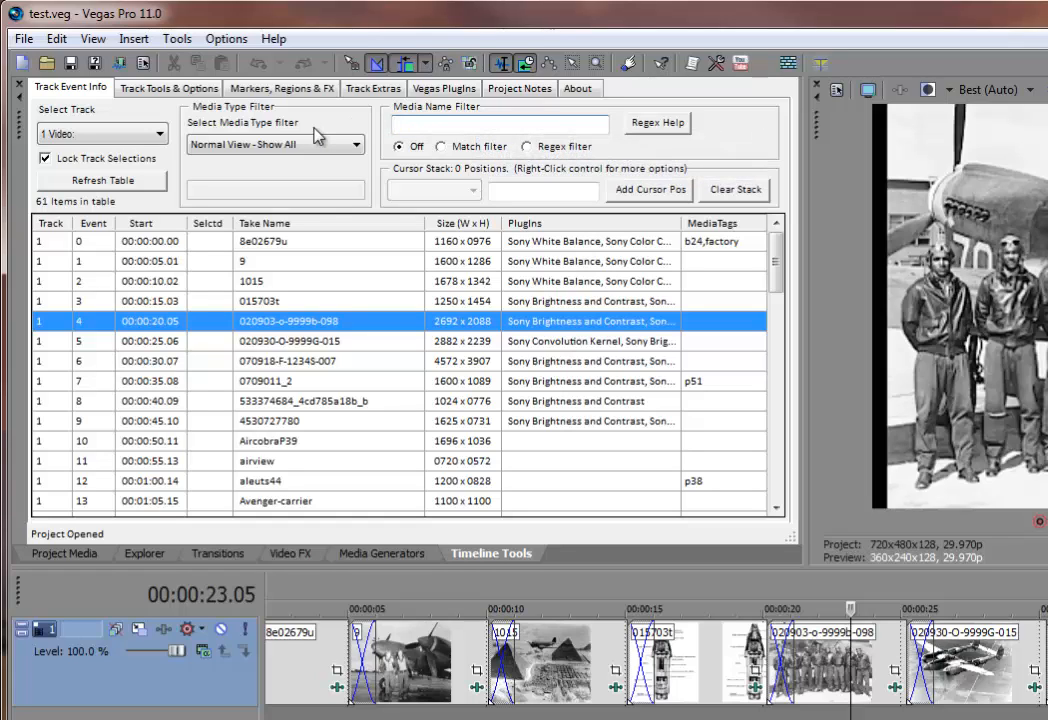
{"action": "left_click", "coordinate": [224, 152]}
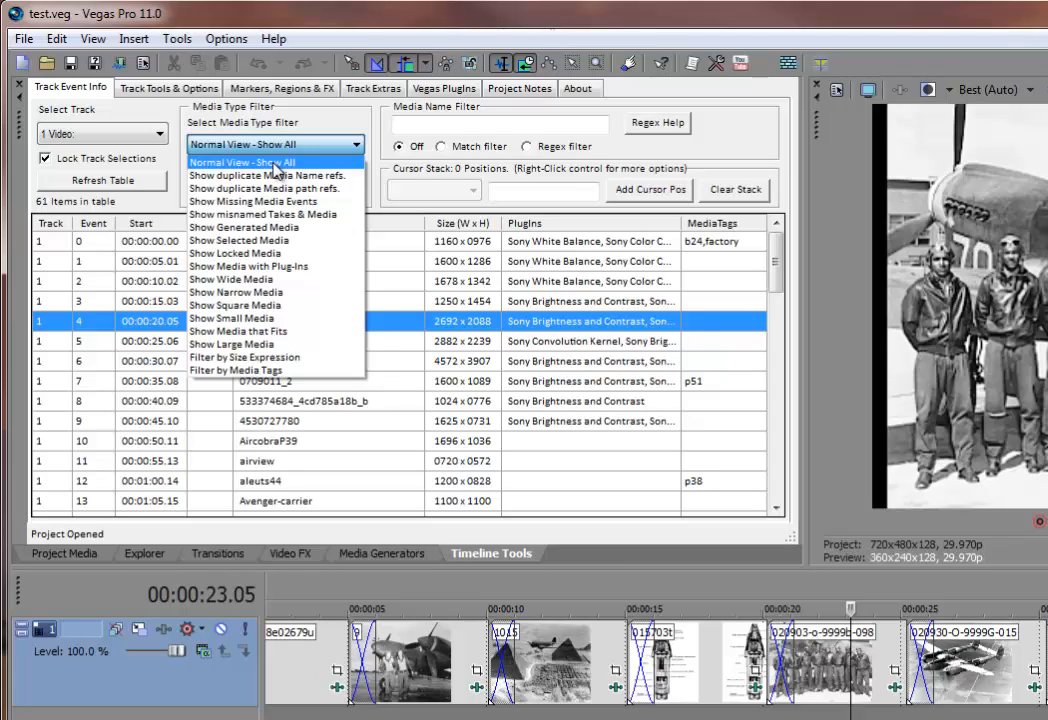
{"action": "left_click", "coordinate": [273, 163]}
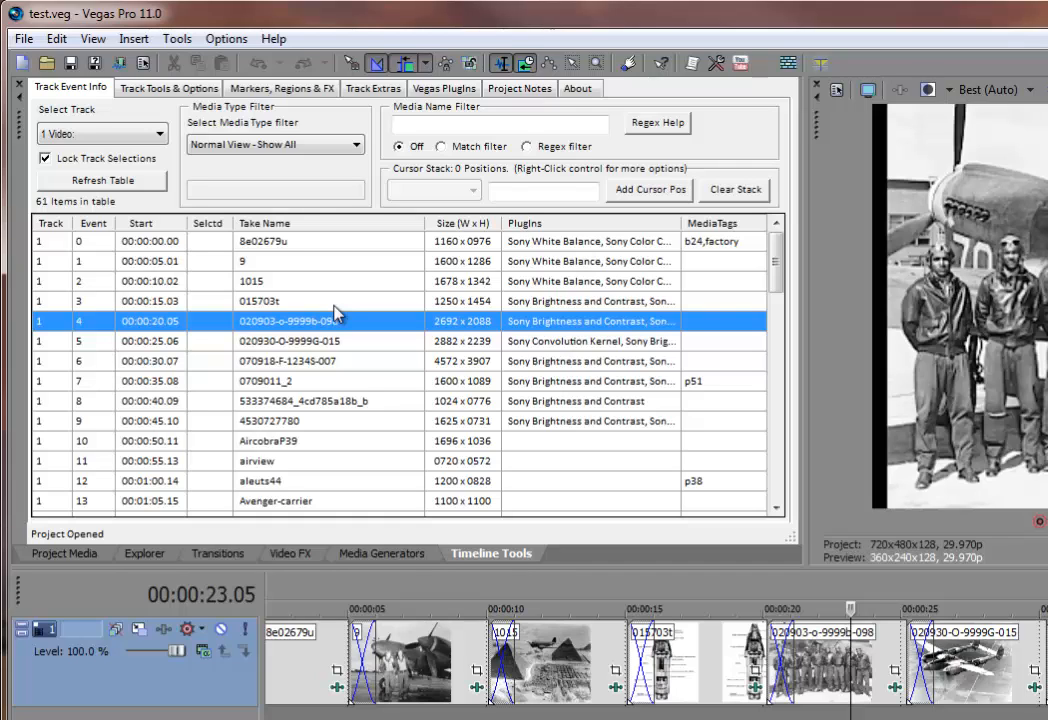
- Check the track for duplicate media name references and for duplicate media path references with the media type filter
{"action": "left_click", "coordinate": [249, 146]}
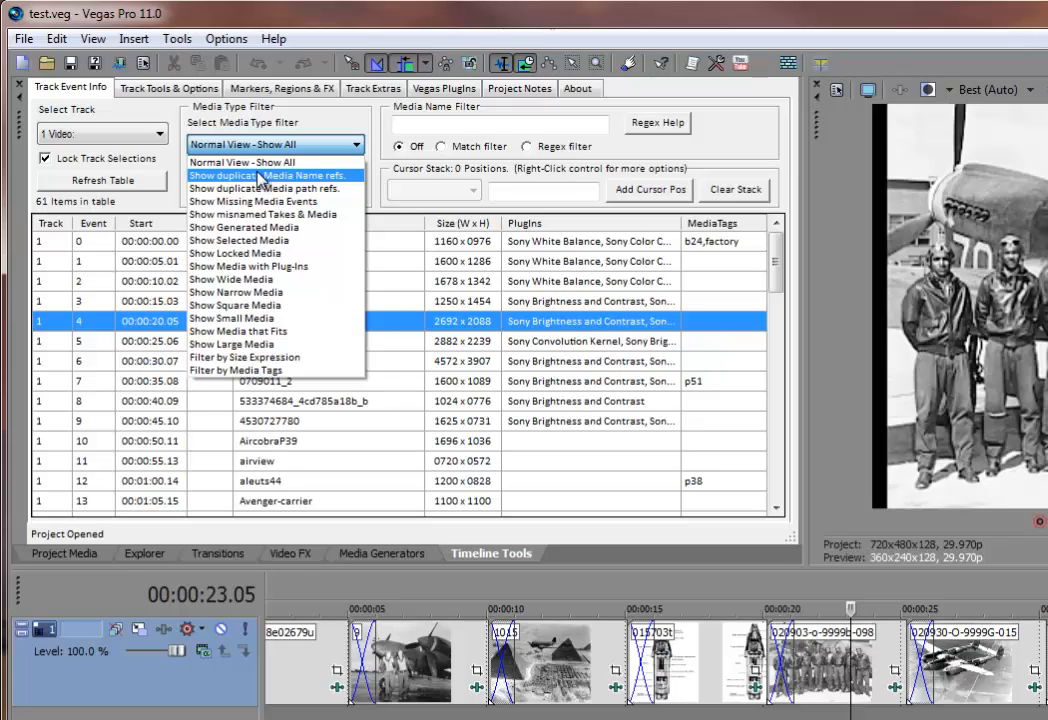
{"action": "left_click", "coordinate": [259, 176]}
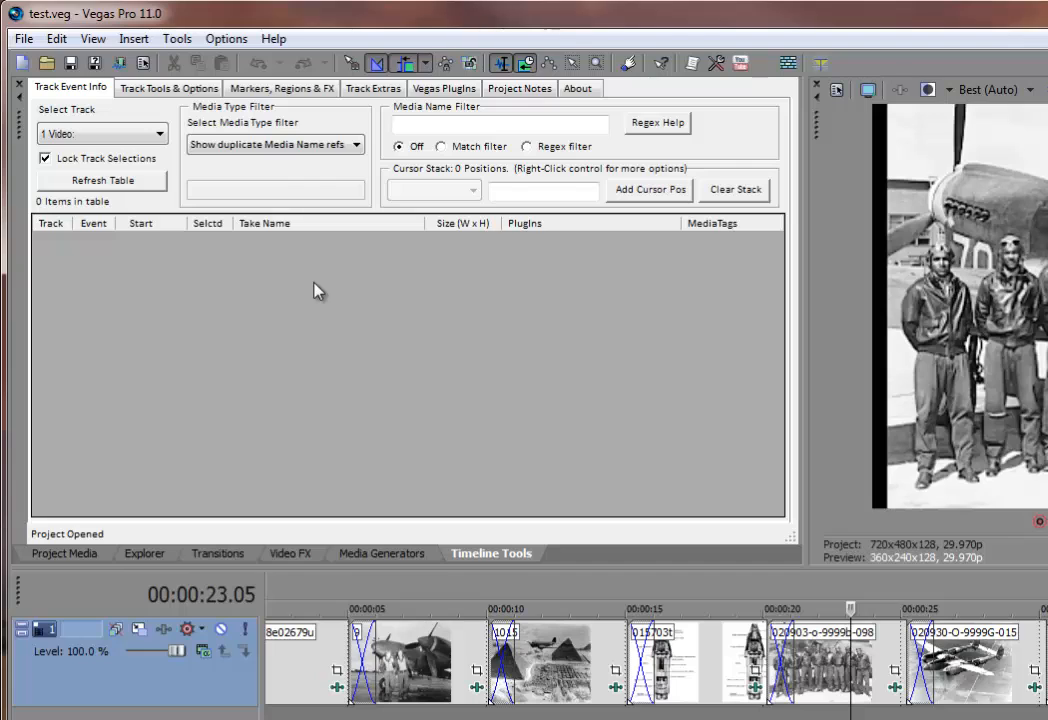
{"action": "left_click", "coordinate": [297, 147]}
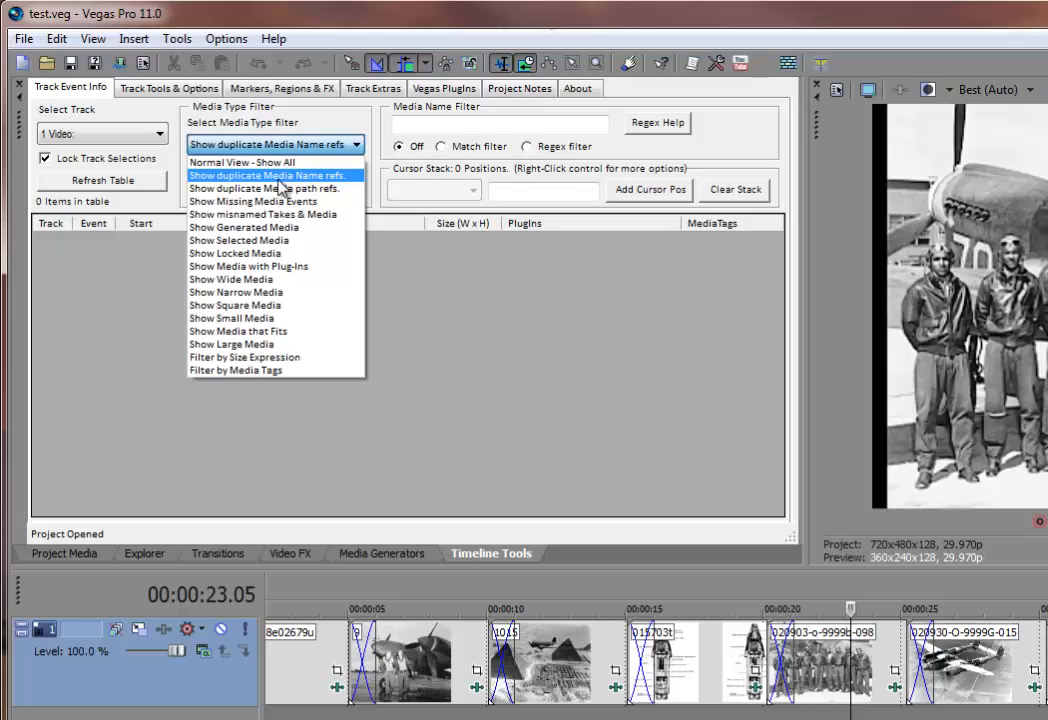
{"action": "left_click", "coordinate": [275, 190]}
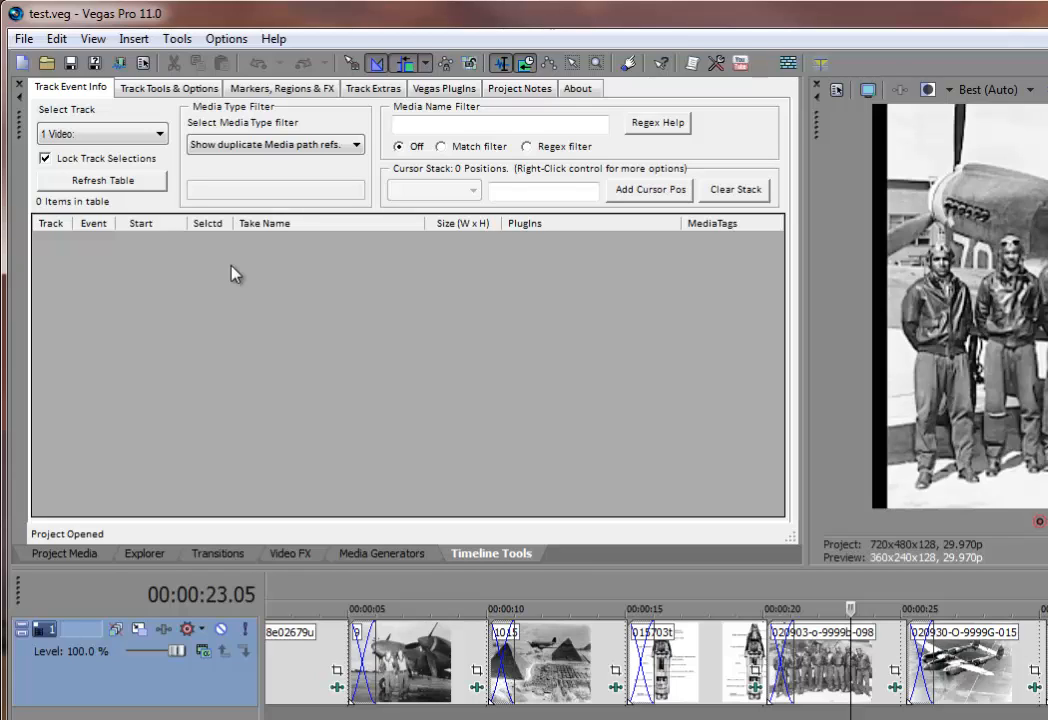
- Check the track for missing media events and for misnamed takes and media with the media type filter
{"action": "left_click", "coordinate": [275, 147]}
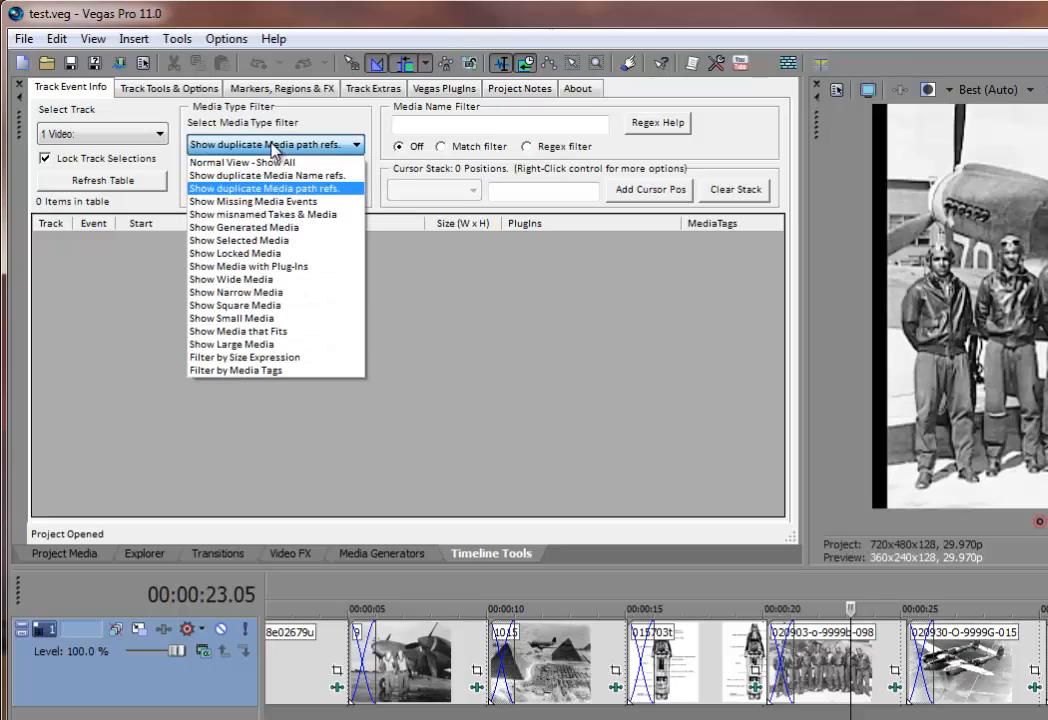
{"action": "left_click", "coordinate": [284, 202]}
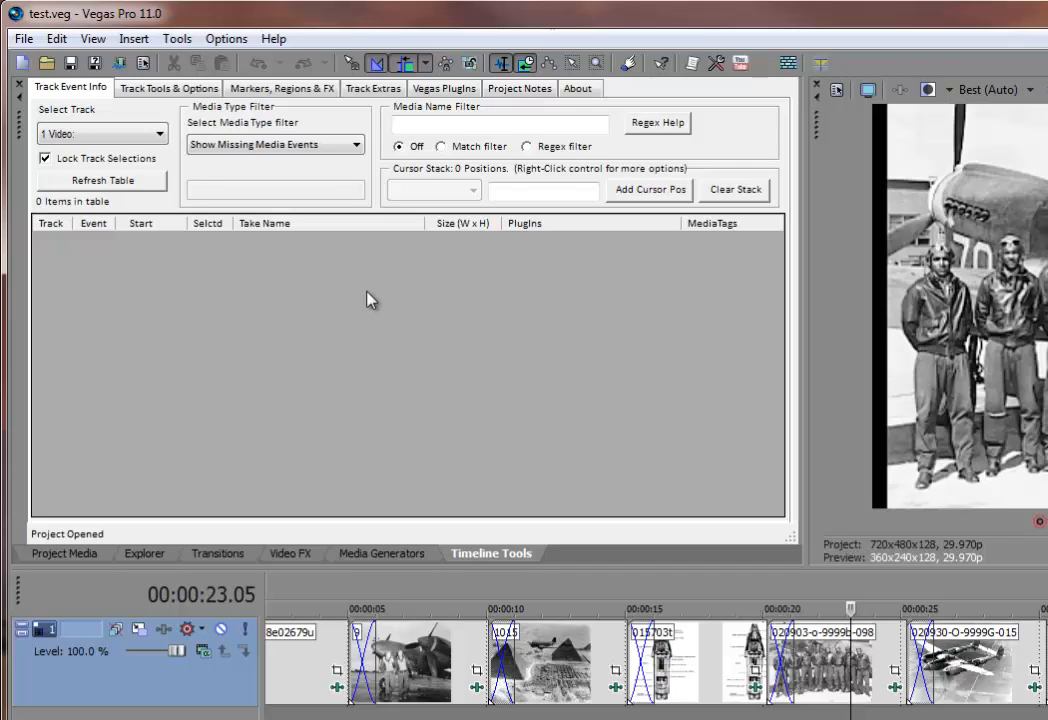
{"action": "left_click", "coordinate": [279, 149]}
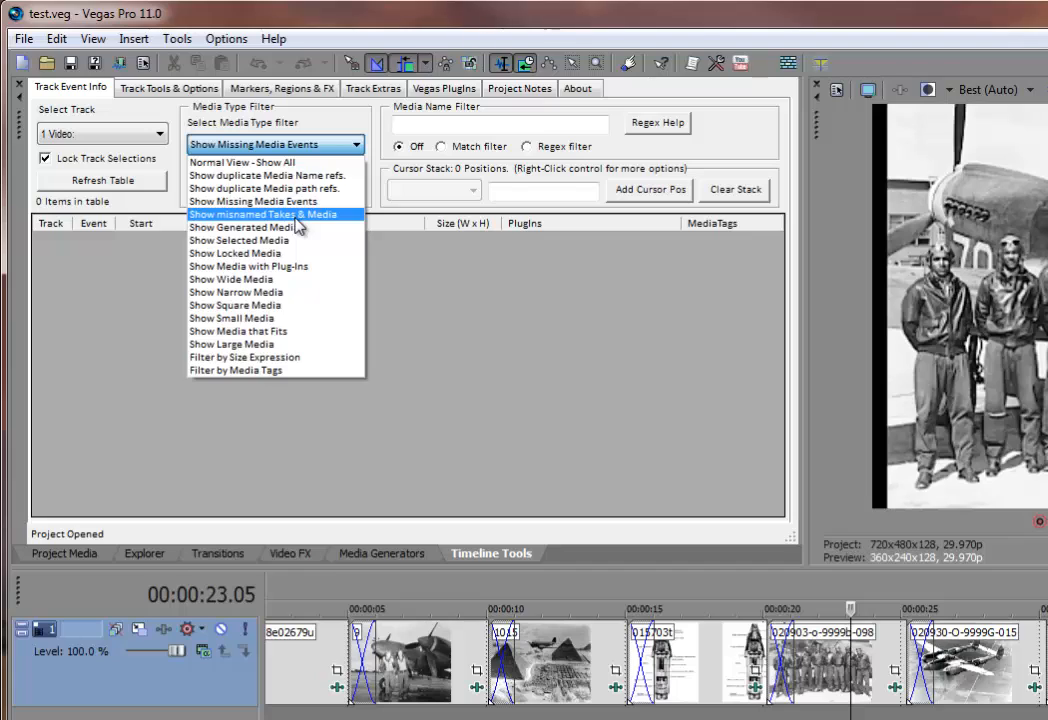
{"action": "left_click", "coordinate": [296, 219]}
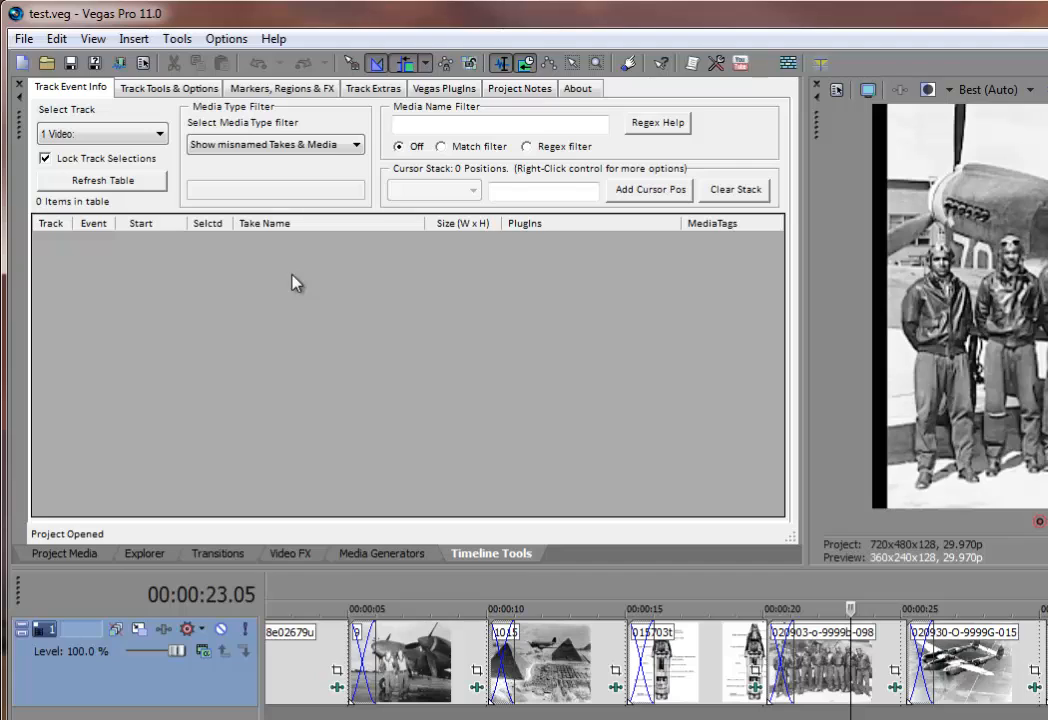
- Filter the event table to generated media, and switch the media type filter to Show Selected Media
{"action": "left_click", "coordinate": [266, 148]}
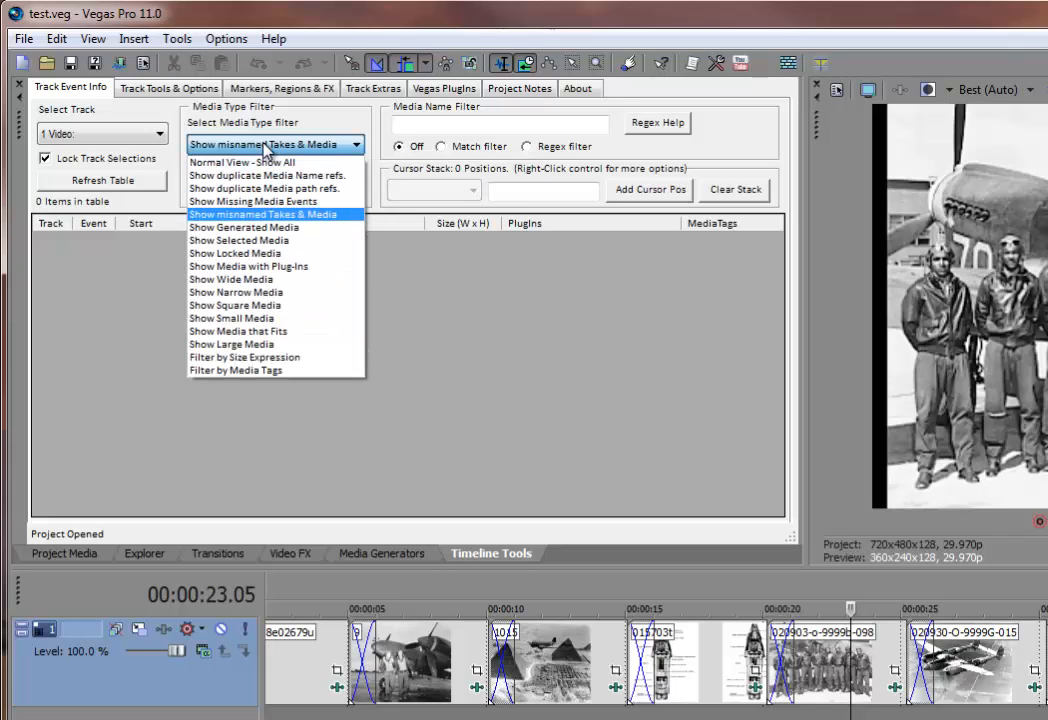
{"action": "left_click", "coordinate": [279, 229]}
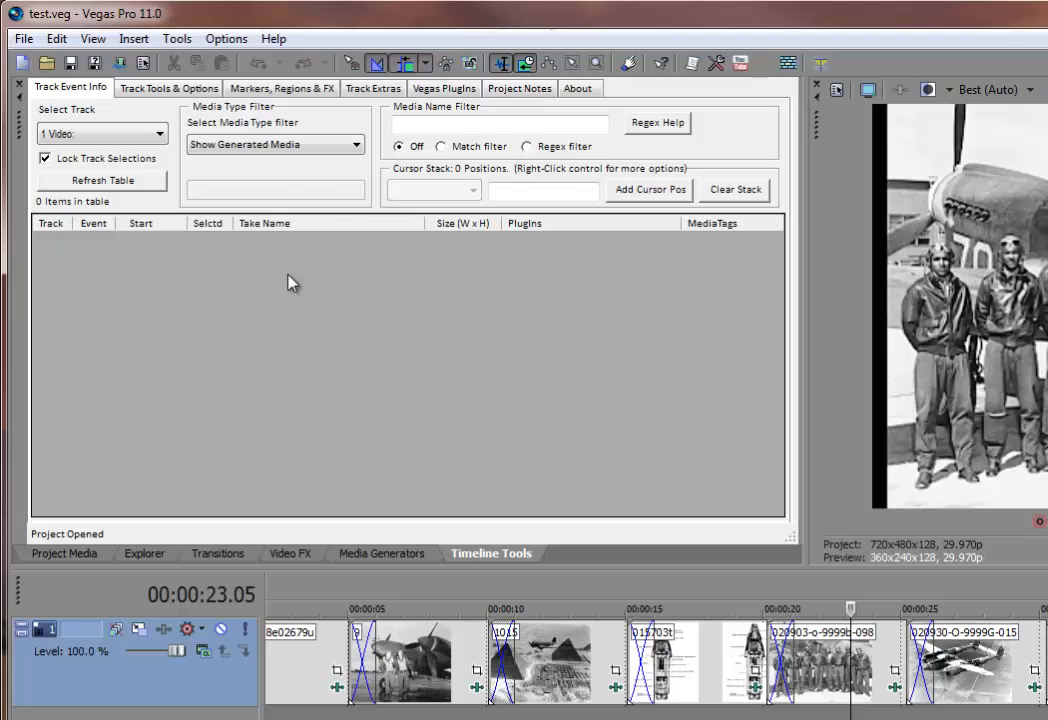
{"action": "left_click", "coordinate": [272, 148]}
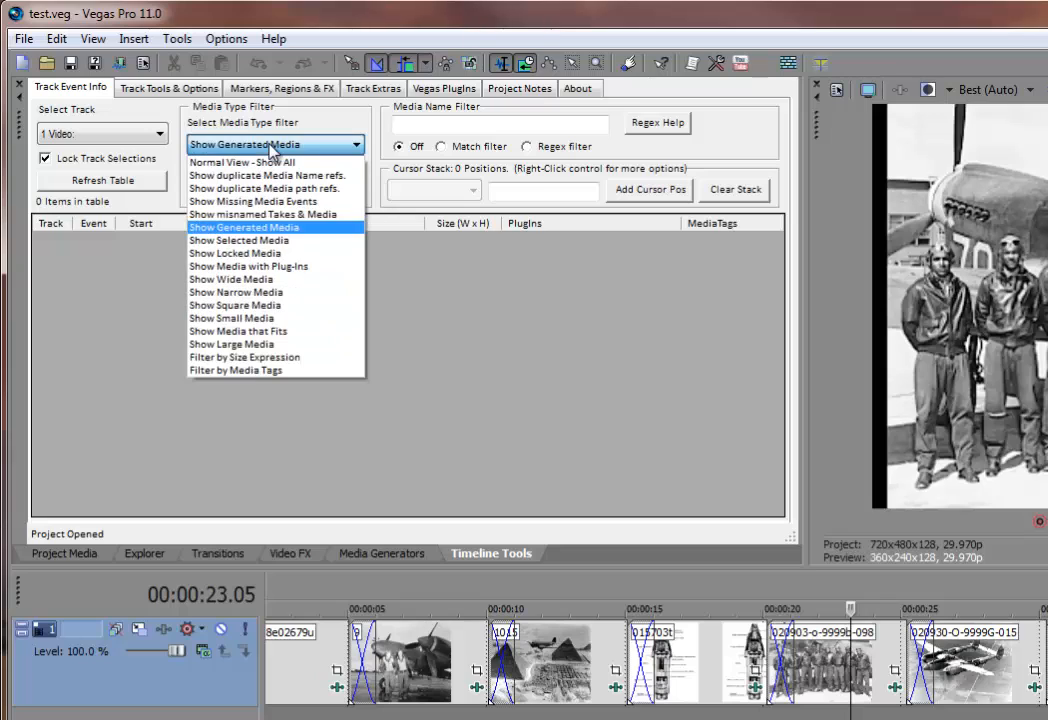
{"action": "left_click", "coordinate": [271, 241]}
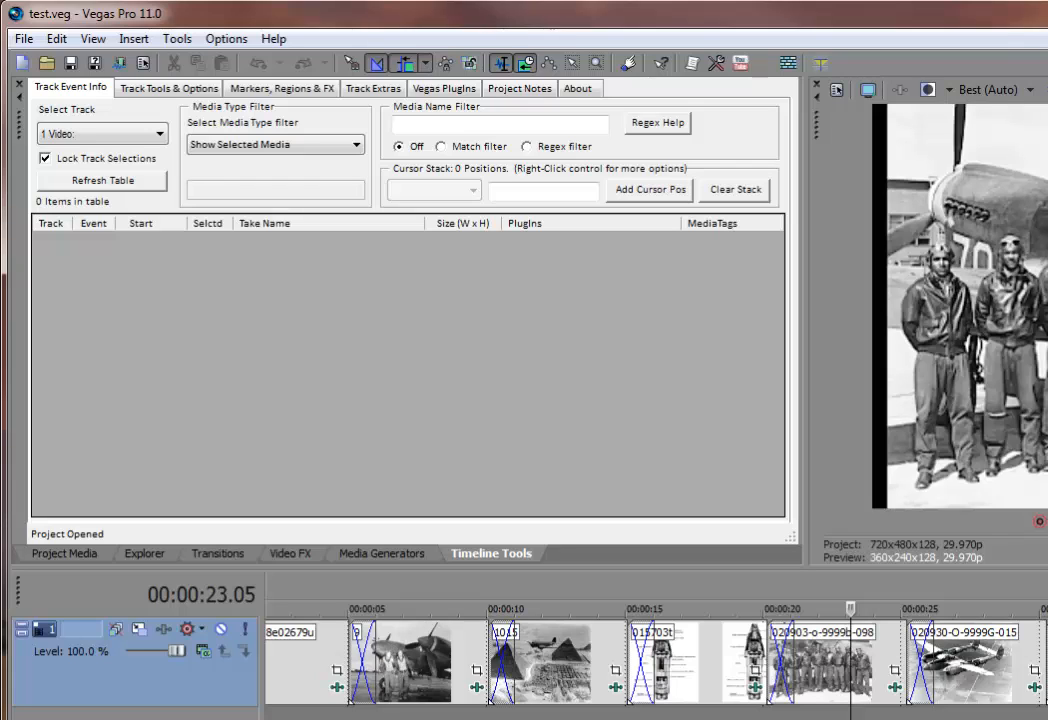
- Select the first event, 8e02679u, on the timeline and return the event table to Normal View - Show All
{"action": "scroll", "coordinate": [352, 660], "scroll_direction": "left", "scroll_amount": 2}
{"action": "double_click", "coordinate": [352, 676]}
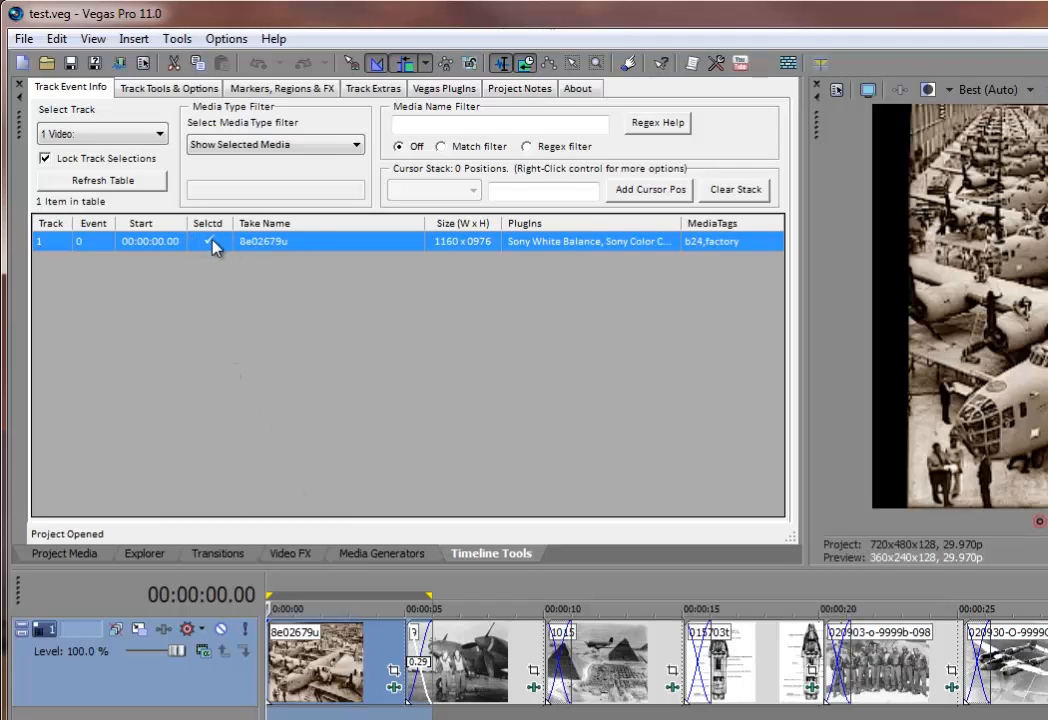
{"action": "left_click", "coordinate": [245, 150]}
{"action": "left_click", "coordinate": [243, 160]}
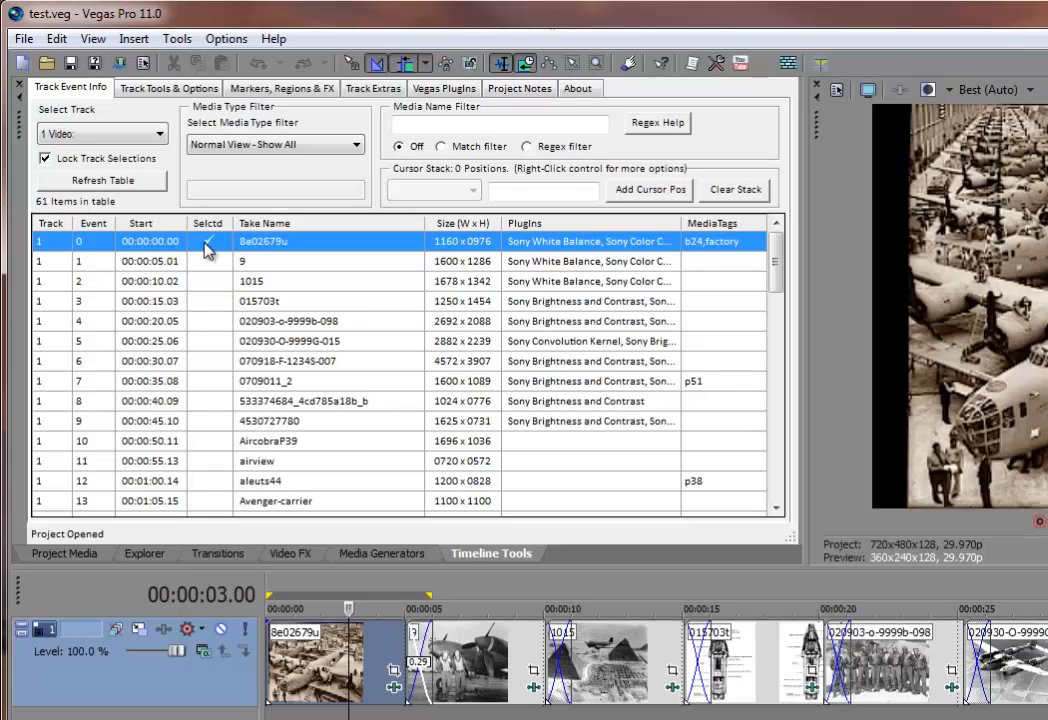
- Highlight events 1015 and 020903-o-9999b-098 together with 8e02679u and select all highlighted events, deselecting all others
{"action": "left_click", "coordinate": [207, 281]}
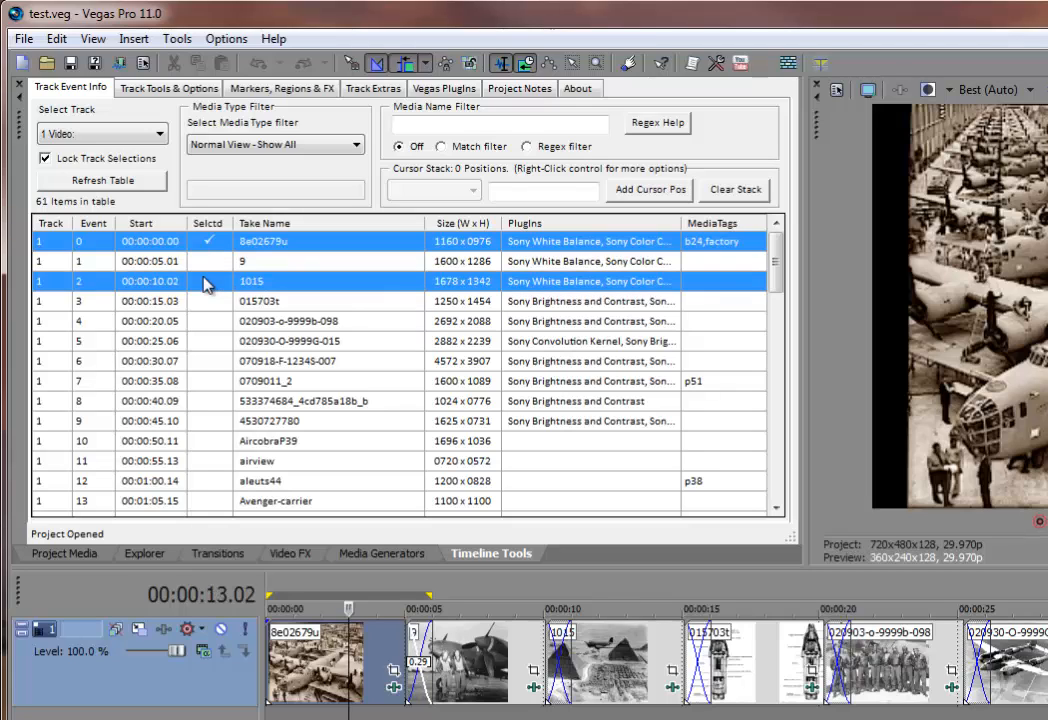
{"action": "left_click", "coordinate": [202, 324]}
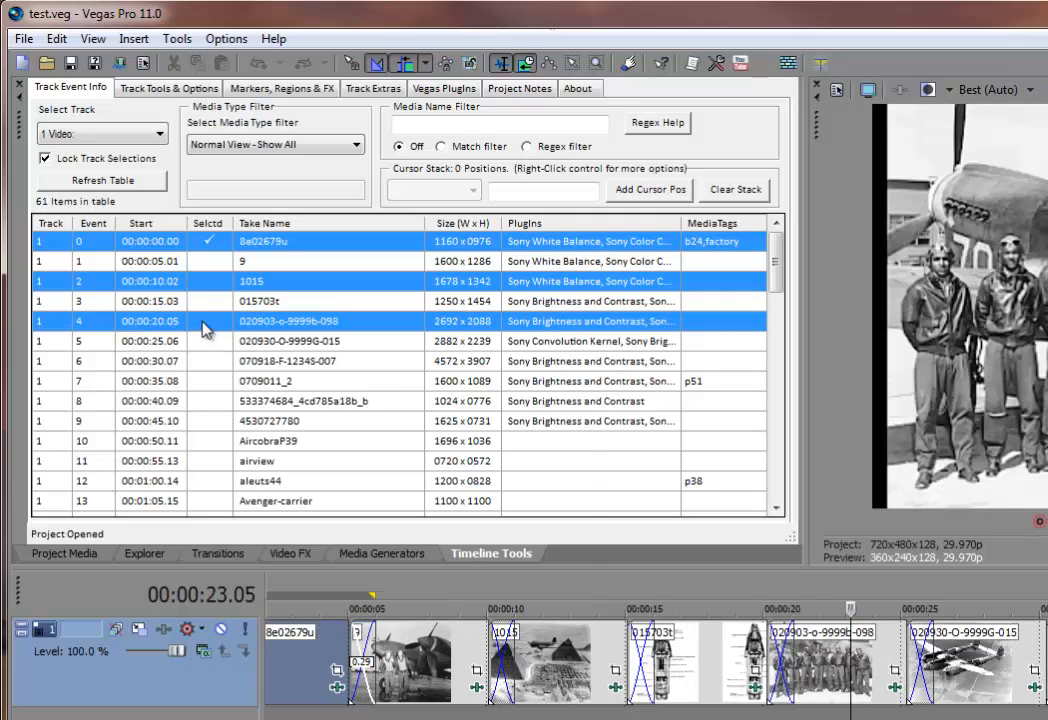
{"action": "right_click", "coordinate": [203, 326]}
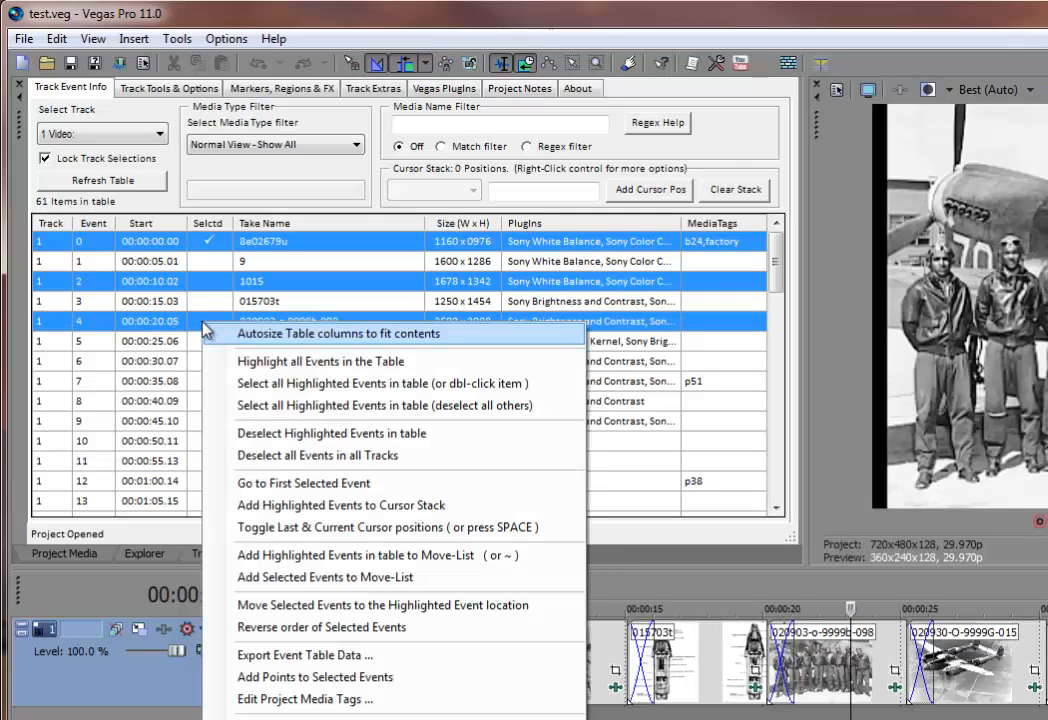
{"action": "left_click", "coordinate": [299, 407]}
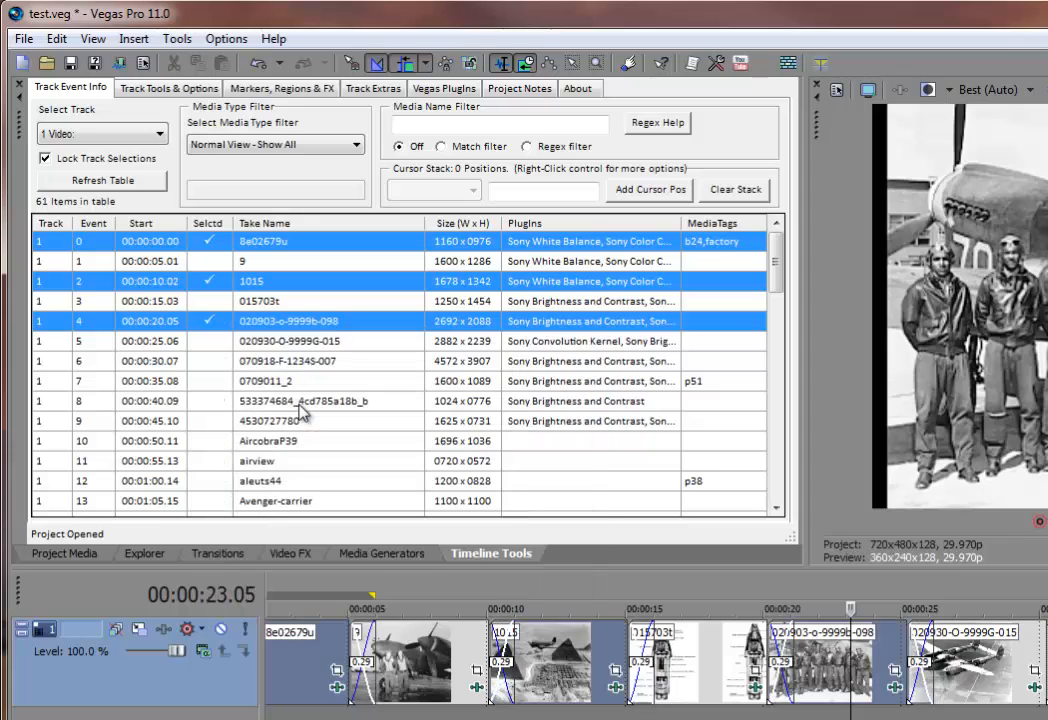
- Filter the event table to selected media only, and restore it to Normal View - Show All
{"action": "left_click", "coordinate": [282, 147]}
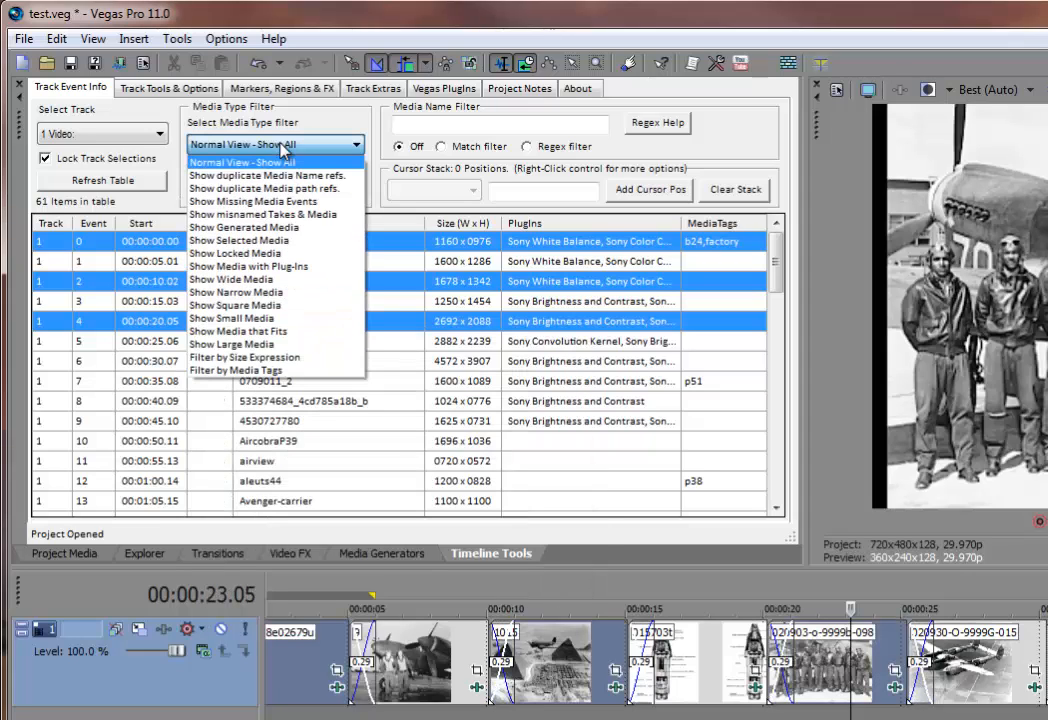
{"action": "left_click", "coordinate": [292, 243]}
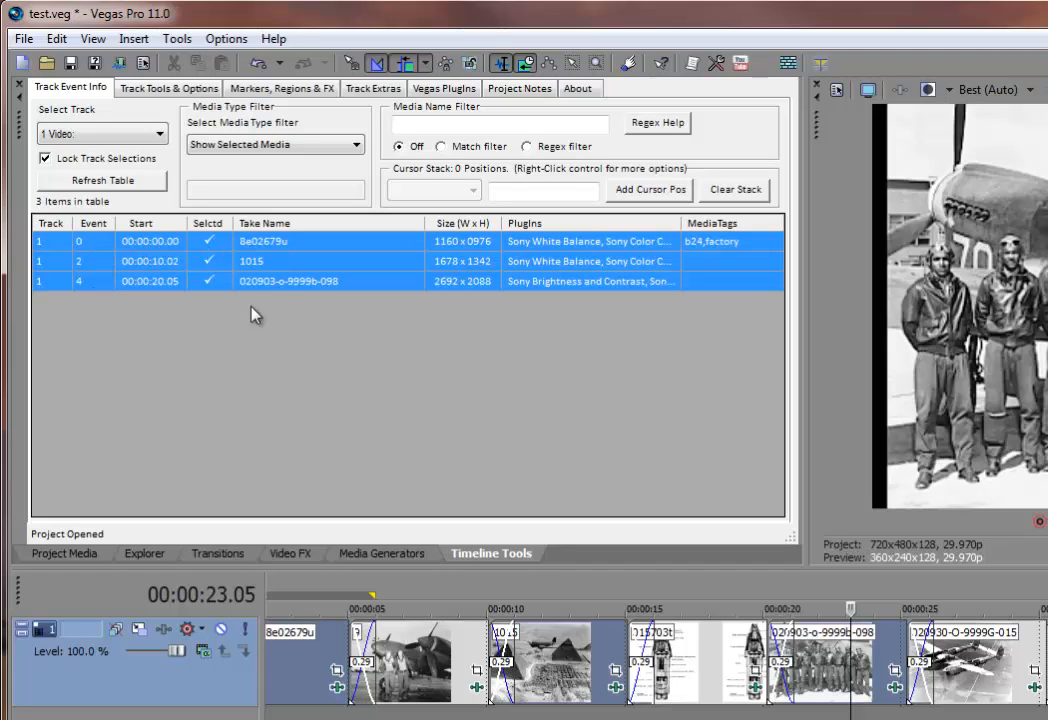
{"action": "left_click", "coordinate": [262, 150]}
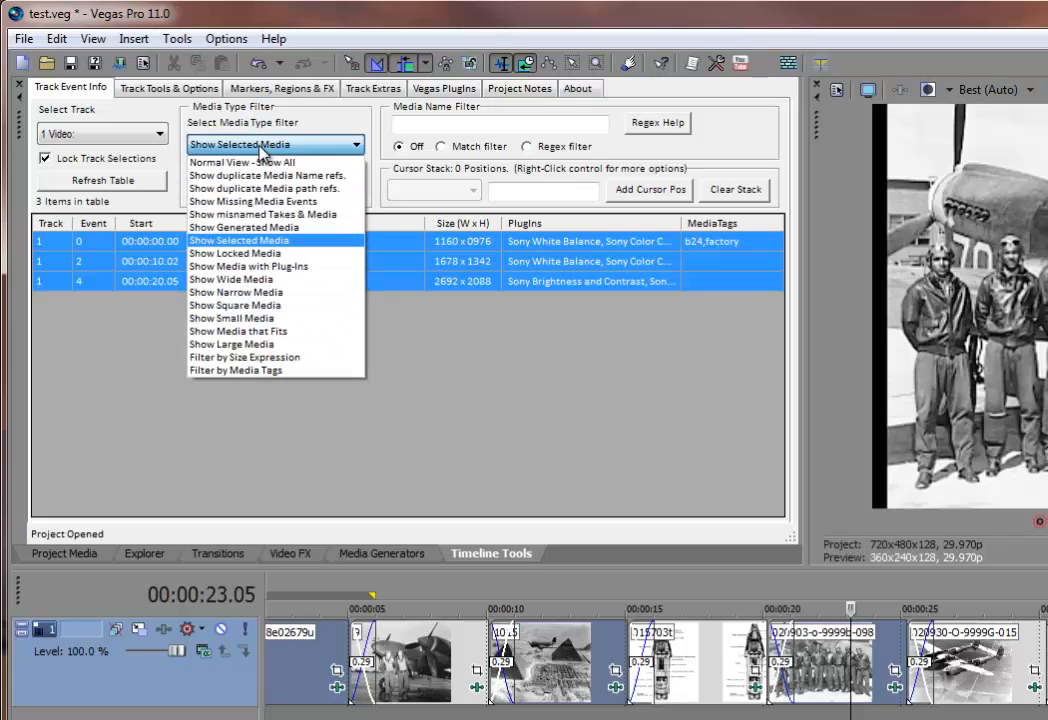
{"action": "left_click", "coordinate": [258, 157]}
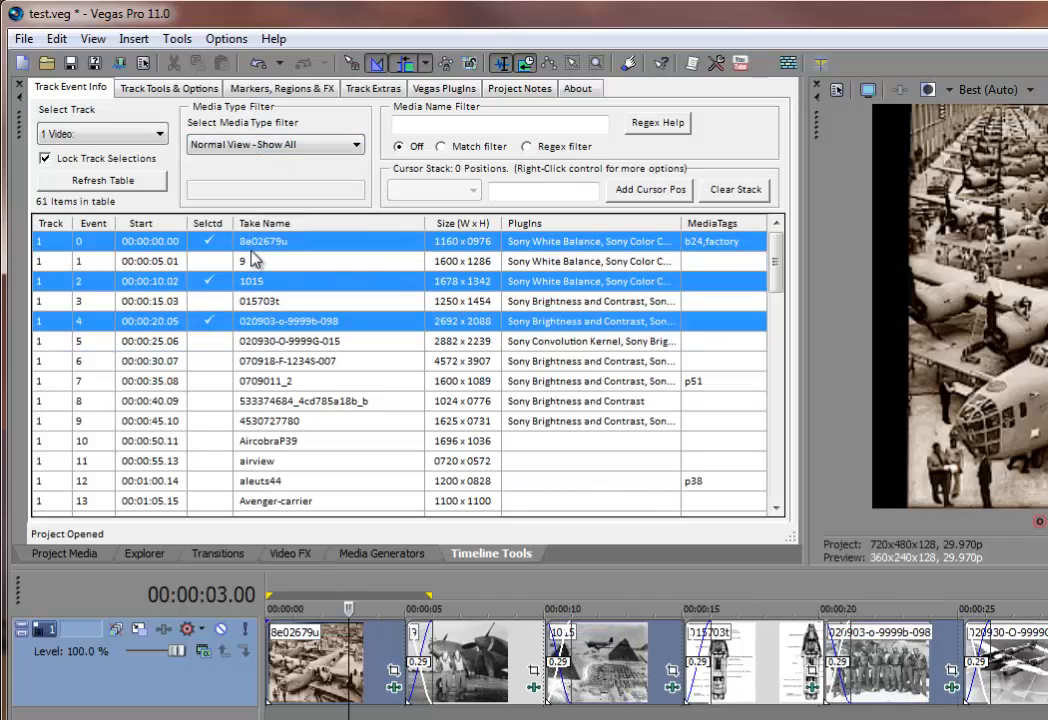
- Select only event 8e02679u in the event table and set the media type filter to Show Locked Media
{"action": "left_click", "coordinate": [255, 243]}
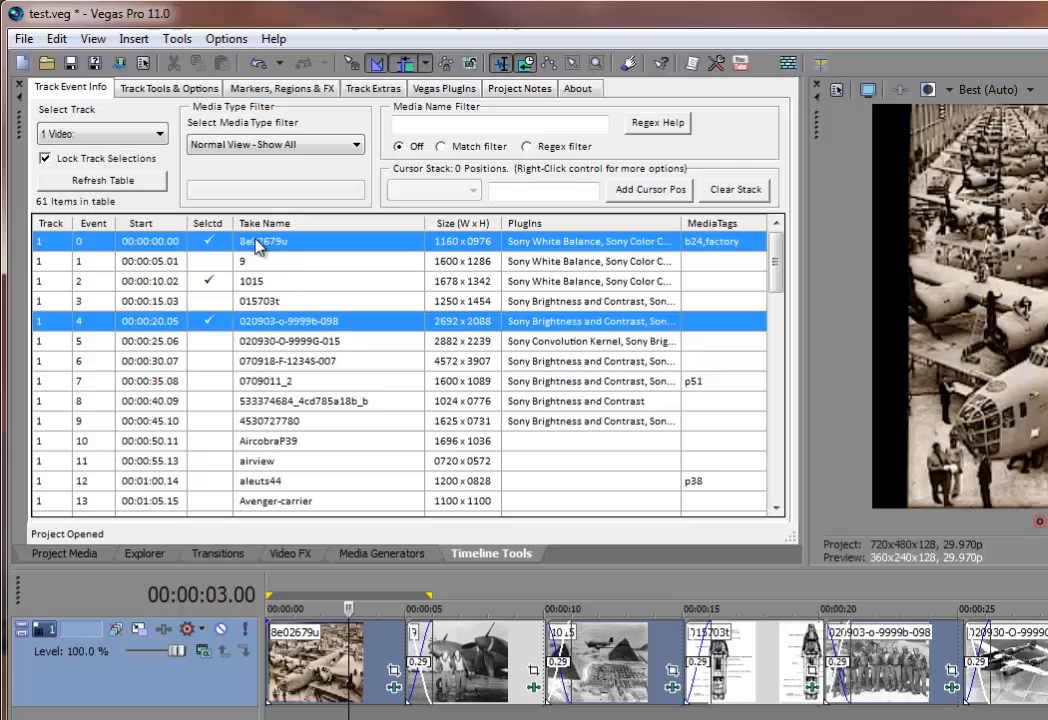
{"action": "left_click", "coordinate": [257, 148]}
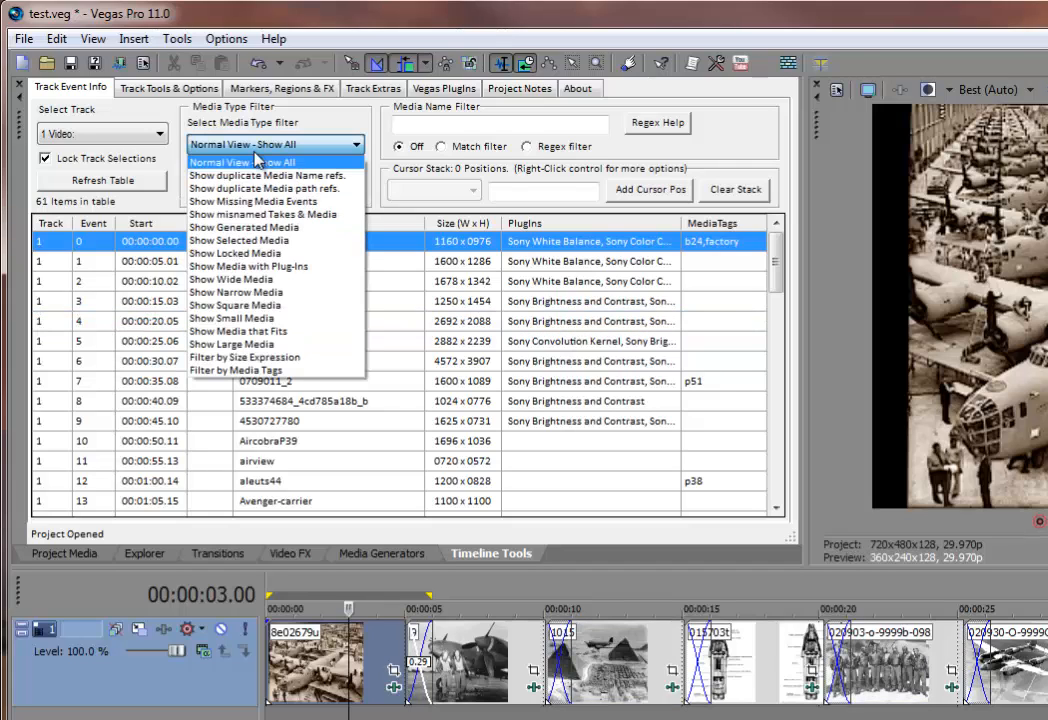
{"action": "left_click", "coordinate": [268, 254]}
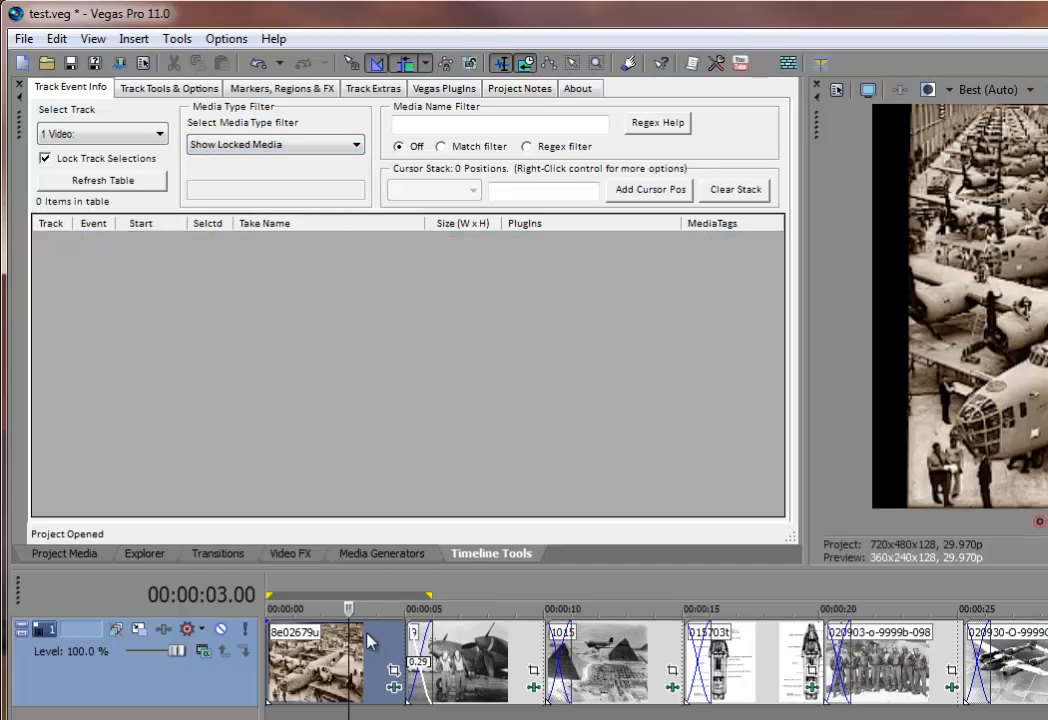
- Set the media type filter to Show Media with Plug-Ins and search the plug-ins for "sony"
{"action": "left_click", "coordinate": [259, 146]}
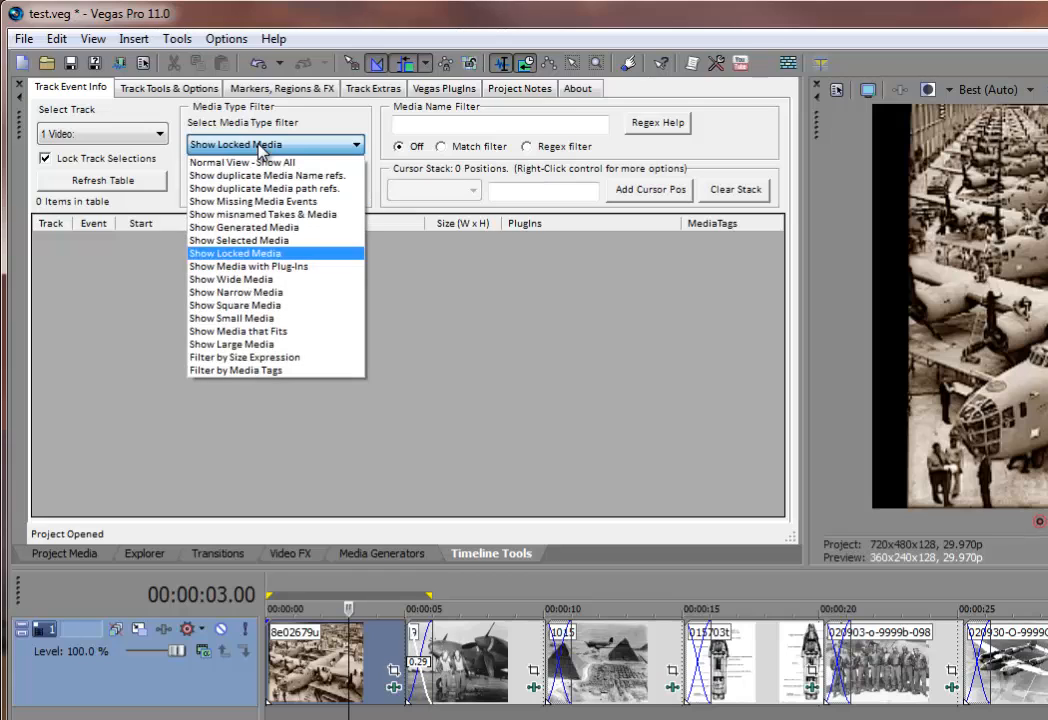
{"action": "left_click", "coordinate": [288, 267]}
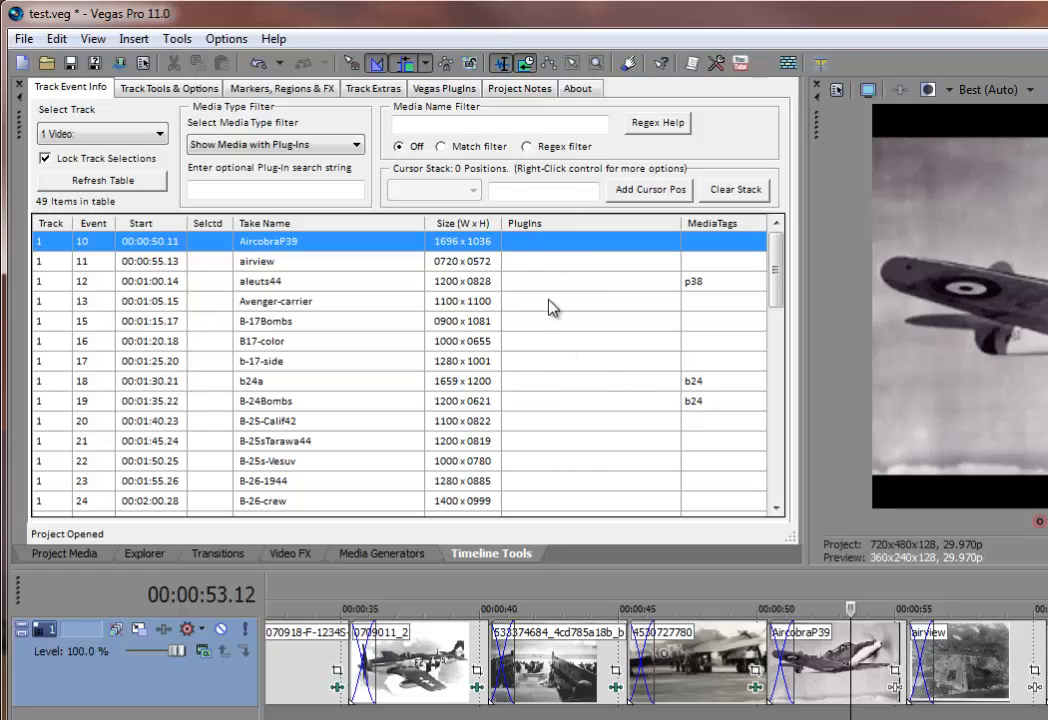
{"action": "left_click", "coordinate": [312, 185]}
{"action": "left_click", "coordinate": [225, 191]}
{"action": "type", "text": "son"}
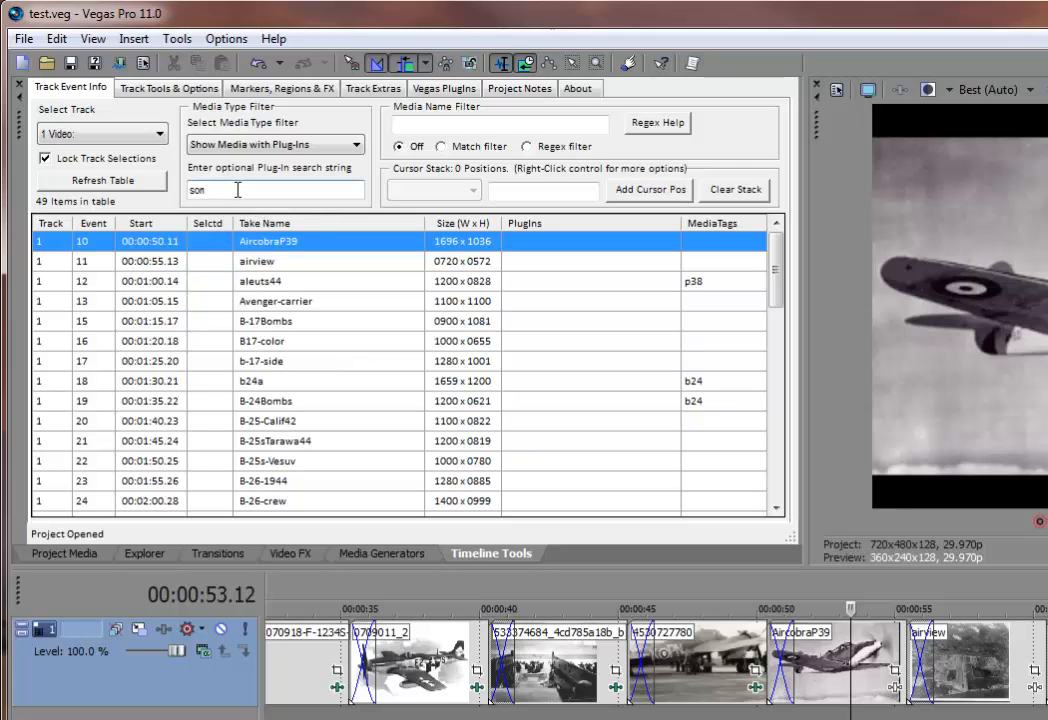
{"action": "type", "text": "y"}
{"action": "key", "text": "Return"}
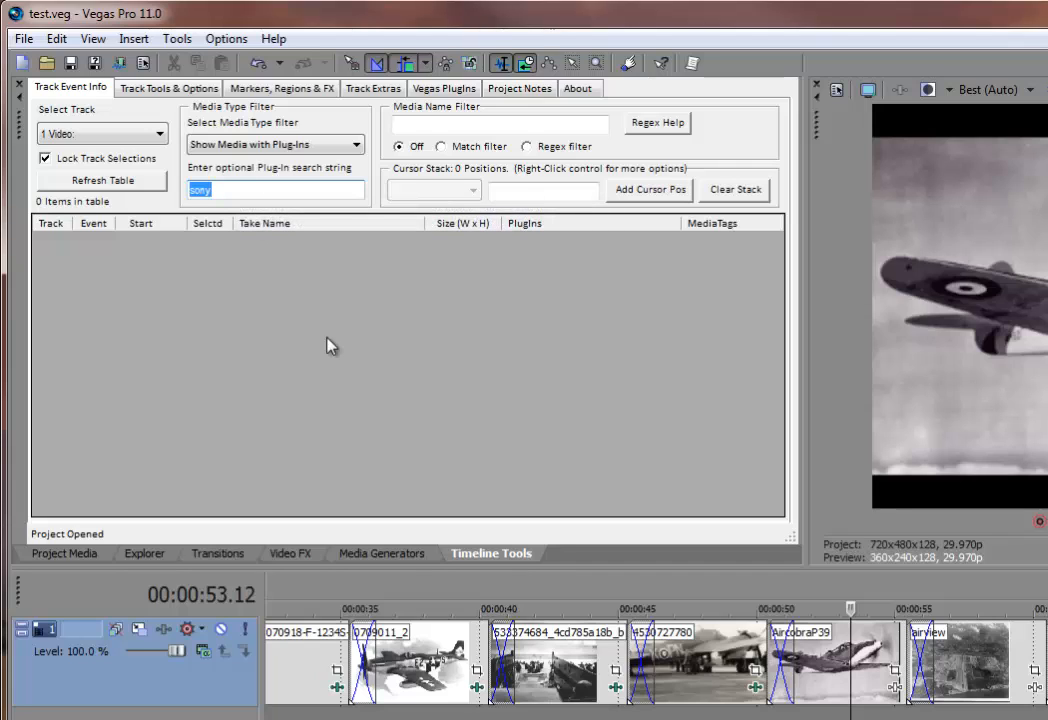
- Change the plug-in search string to *sony* with wildcards on both sides and apply it
{"action": "left_click", "coordinate": [287, 186]}
{"action": "type", "text": "*"}
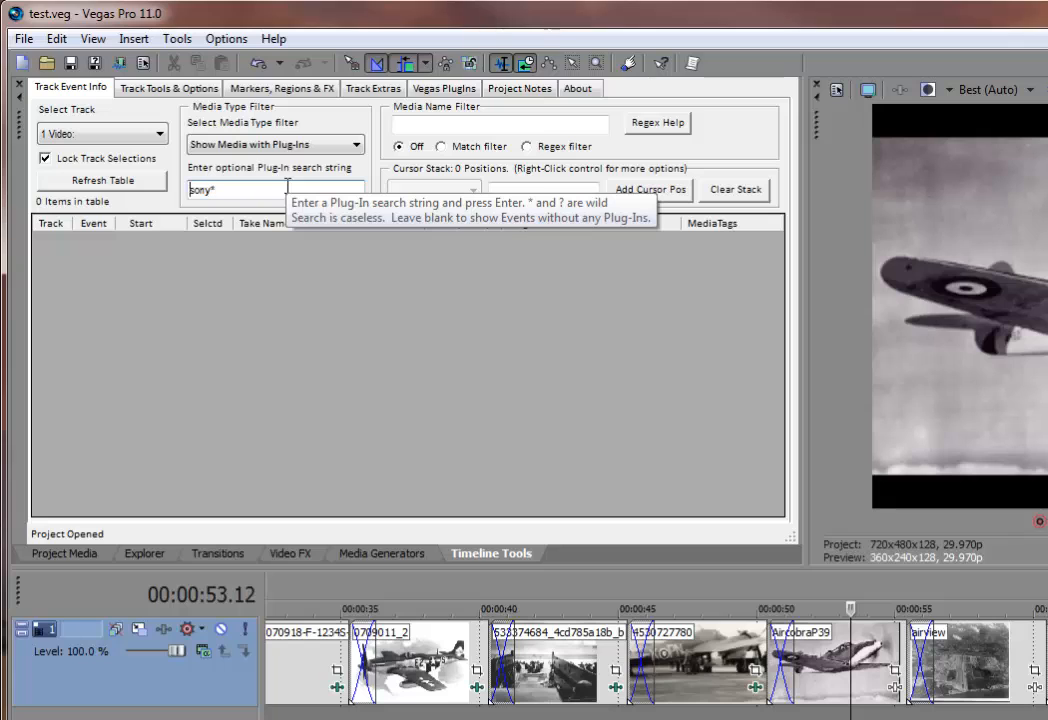
{"action": "type", "text": "sony*"}
{"action": "key", "text": "Return"}
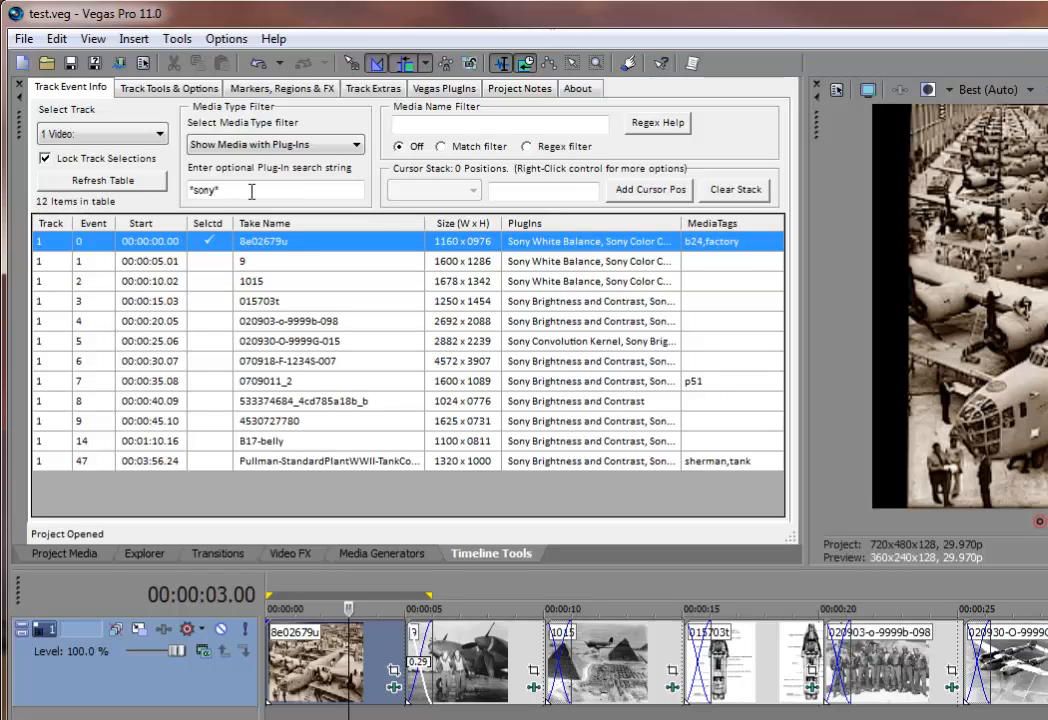
- Clear the plug-in search string and refresh the event table to list events without plug-ins
{"action": "left_click_drag", "start_coordinate": [252, 191], "coordinate": [80, 163]}
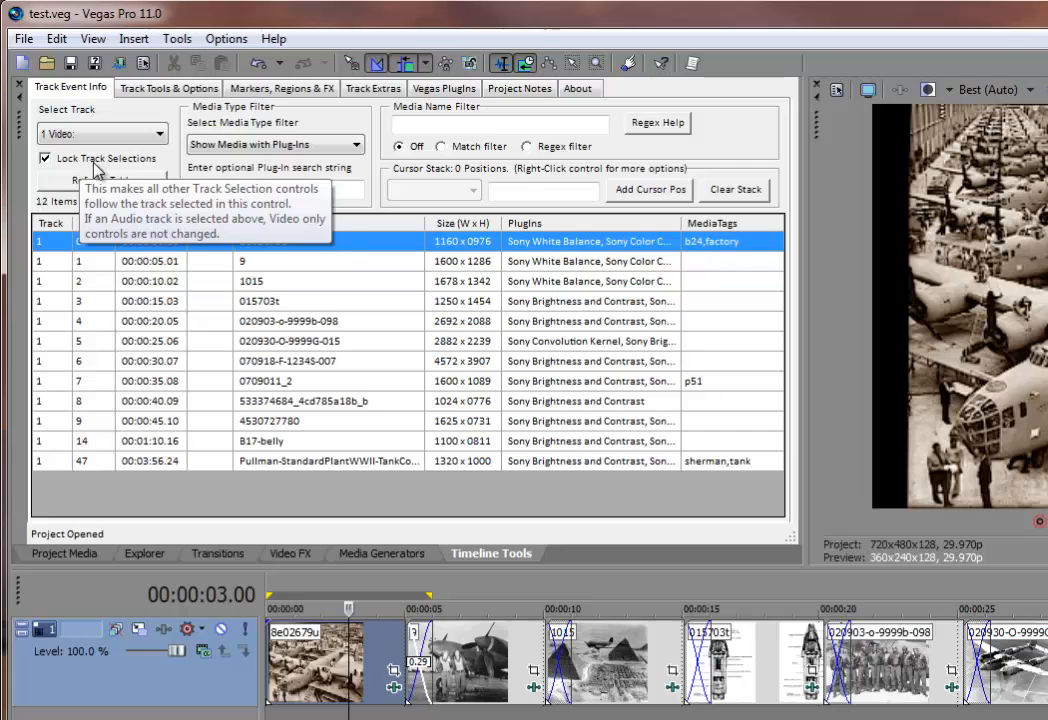
{"action": "left_click_drag", "start_coordinate": [278, 187], "coordinate": [77, 178]}
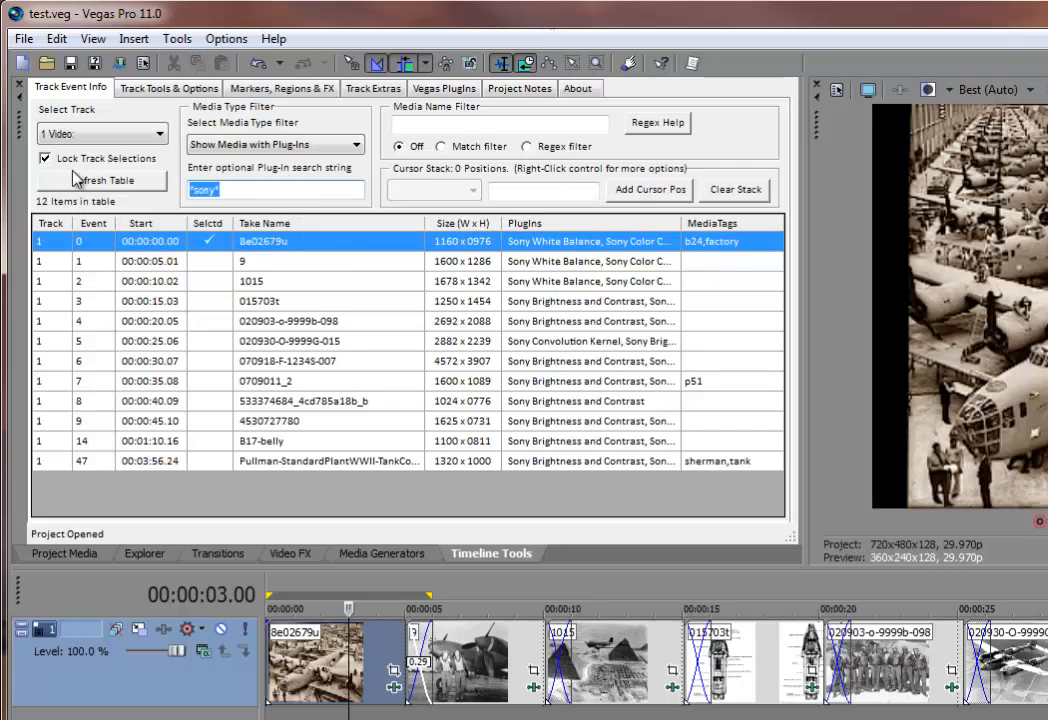
{"action": "key", "text": "Delete"}
{"action": "left_click", "coordinate": [77, 178]}
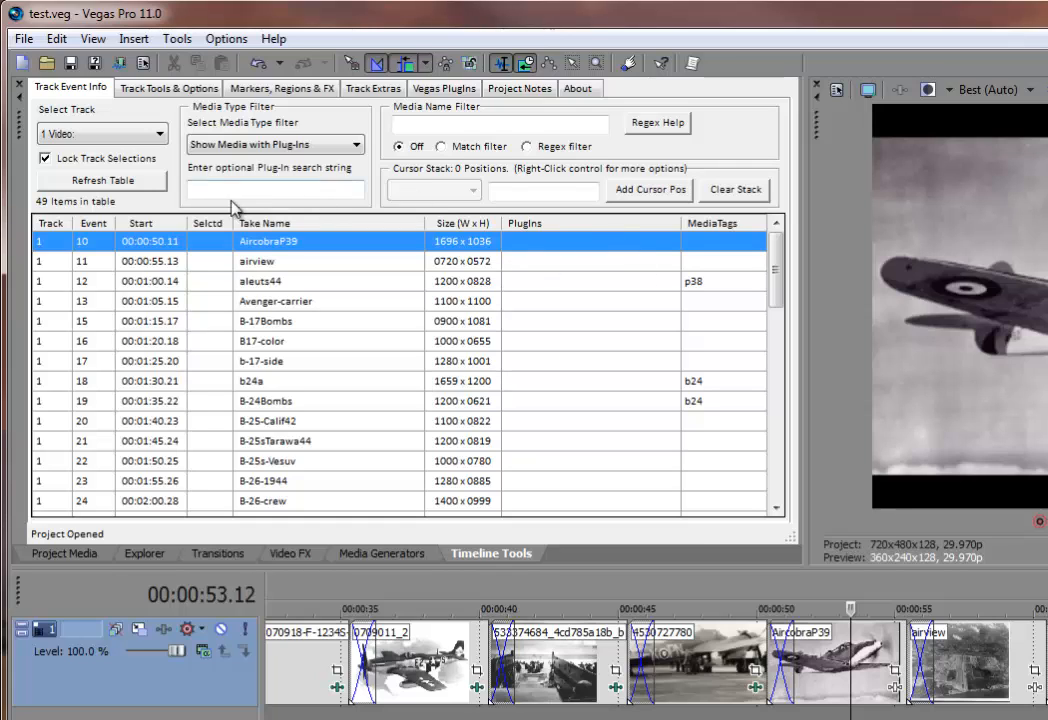
- Filter the event table to wide media, and switch the media type filter to Show Narrow Media
{"action": "left_click", "coordinate": [291, 150]}
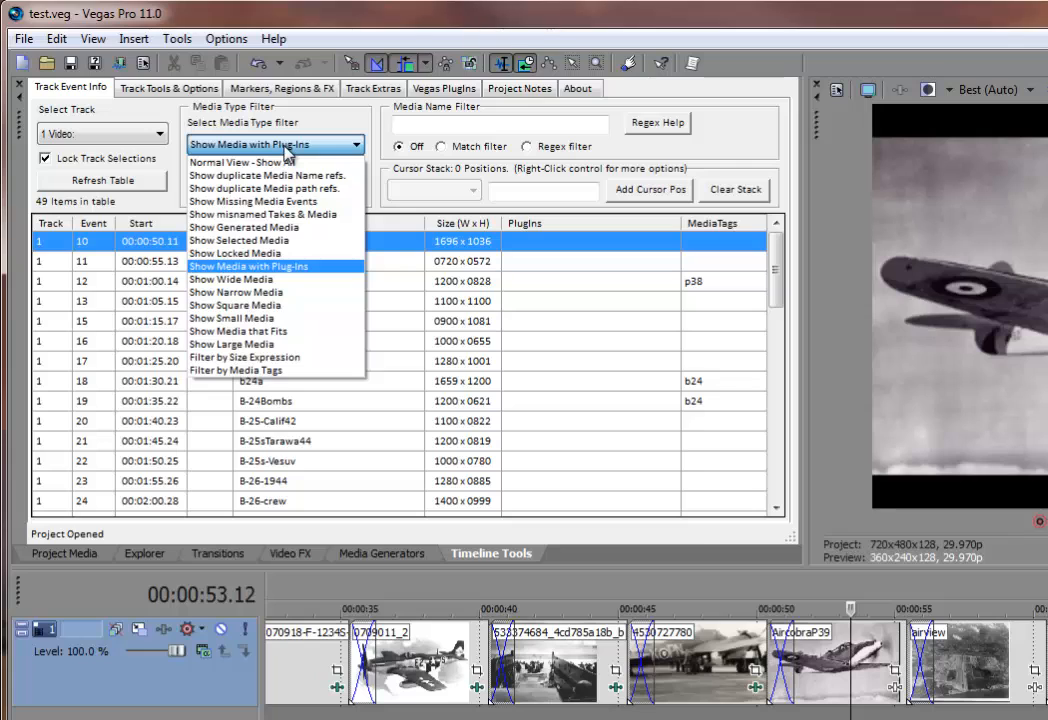
{"action": "left_click", "coordinate": [290, 280]}
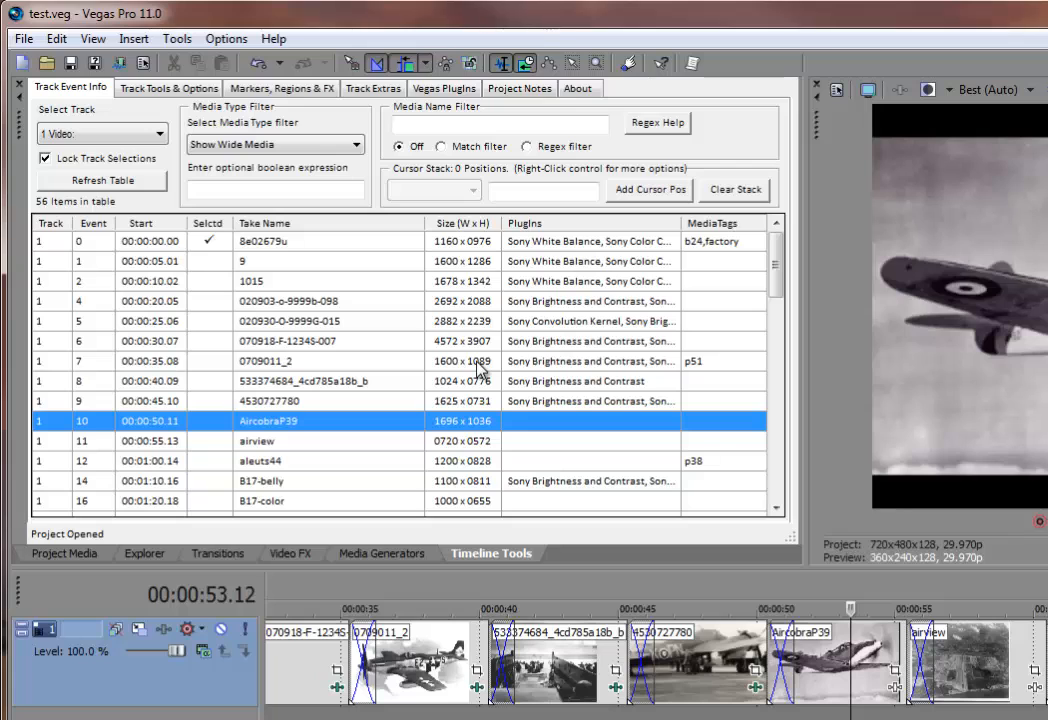
{"action": "left_click", "coordinate": [295, 145]}
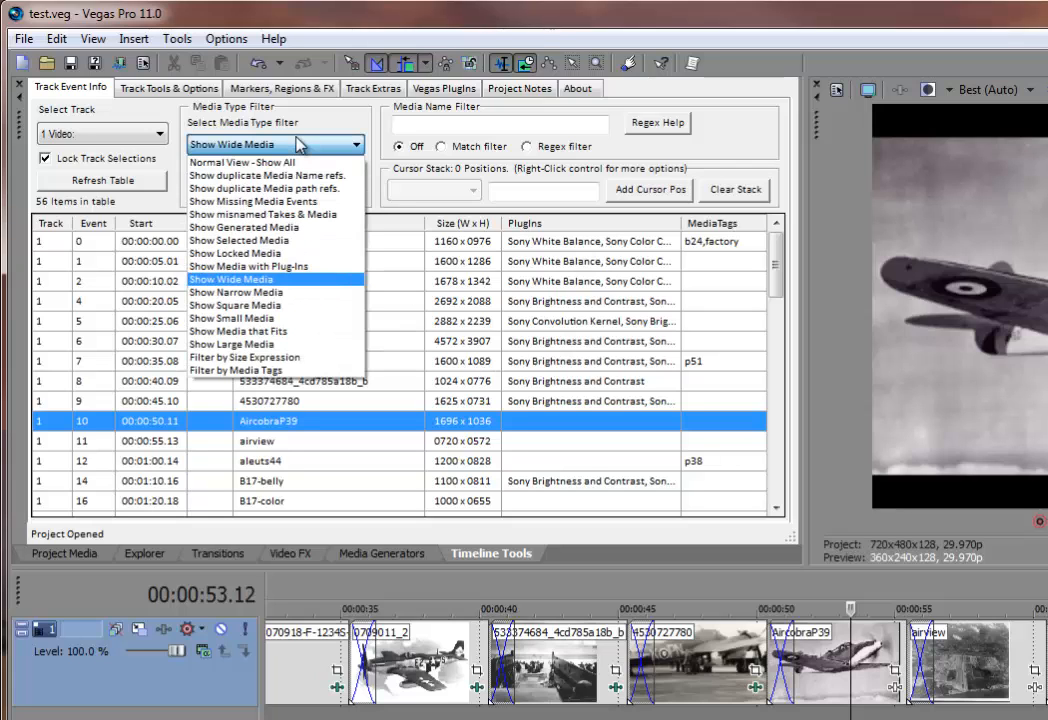
{"action": "left_click", "coordinate": [240, 292]}
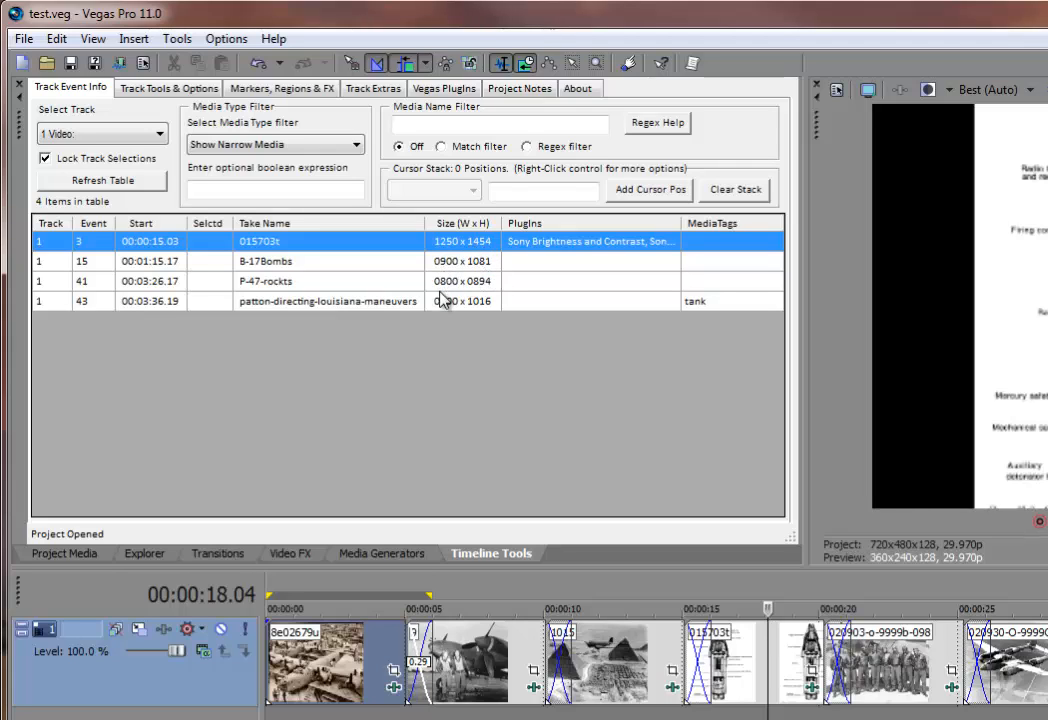
- Filter the event table to square media, and switch the media type filter to Show Small Media
{"action": "left_click", "coordinate": [296, 149]}
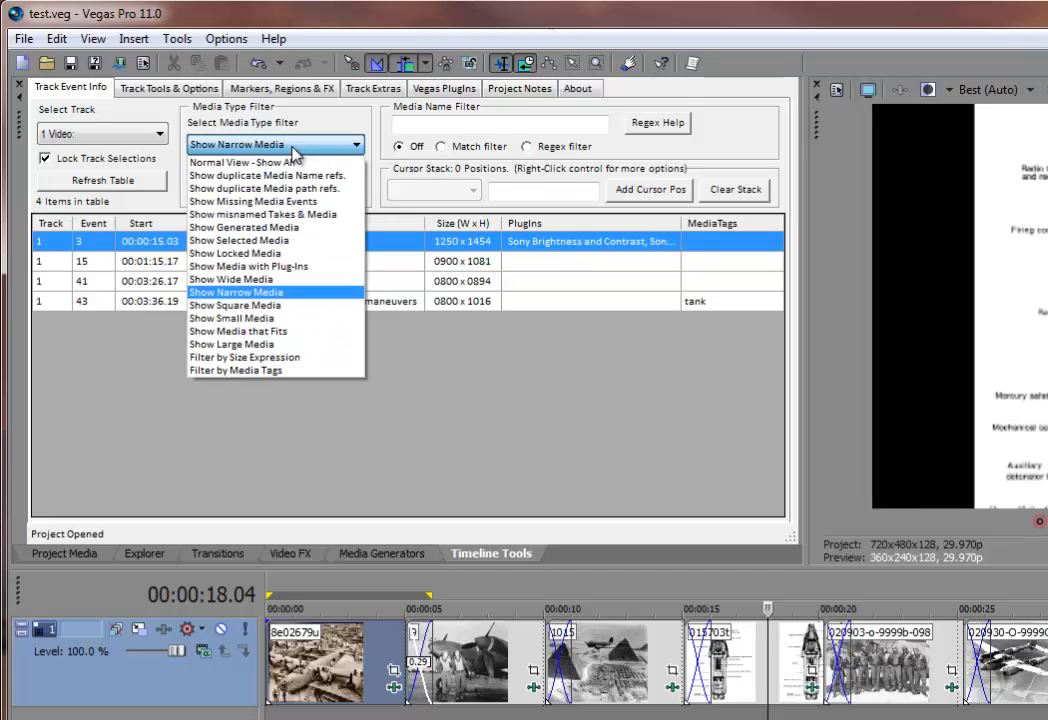
{"action": "left_click", "coordinate": [276, 305]}
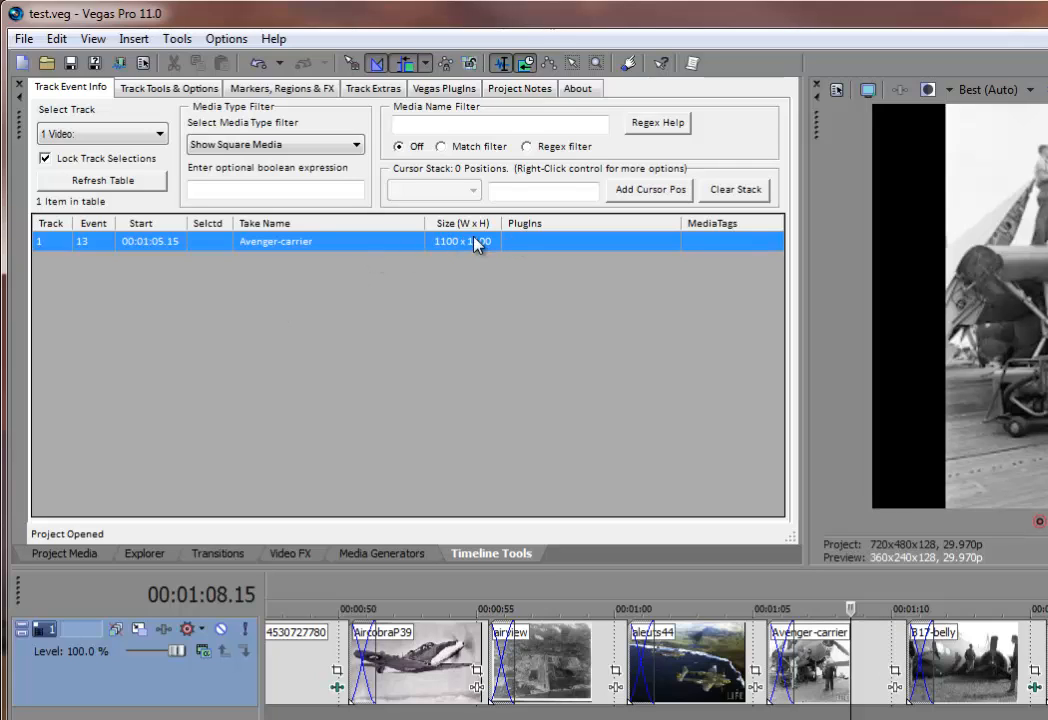
{"action": "left_click", "coordinate": [314, 150]}
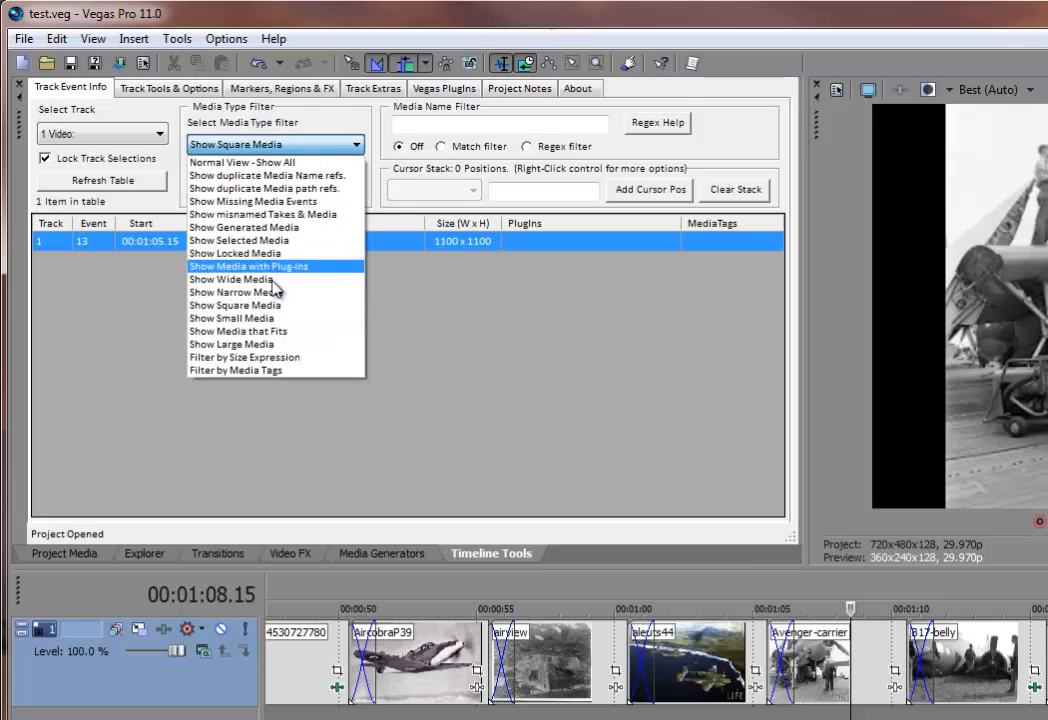
{"action": "left_click", "coordinate": [266, 318]}
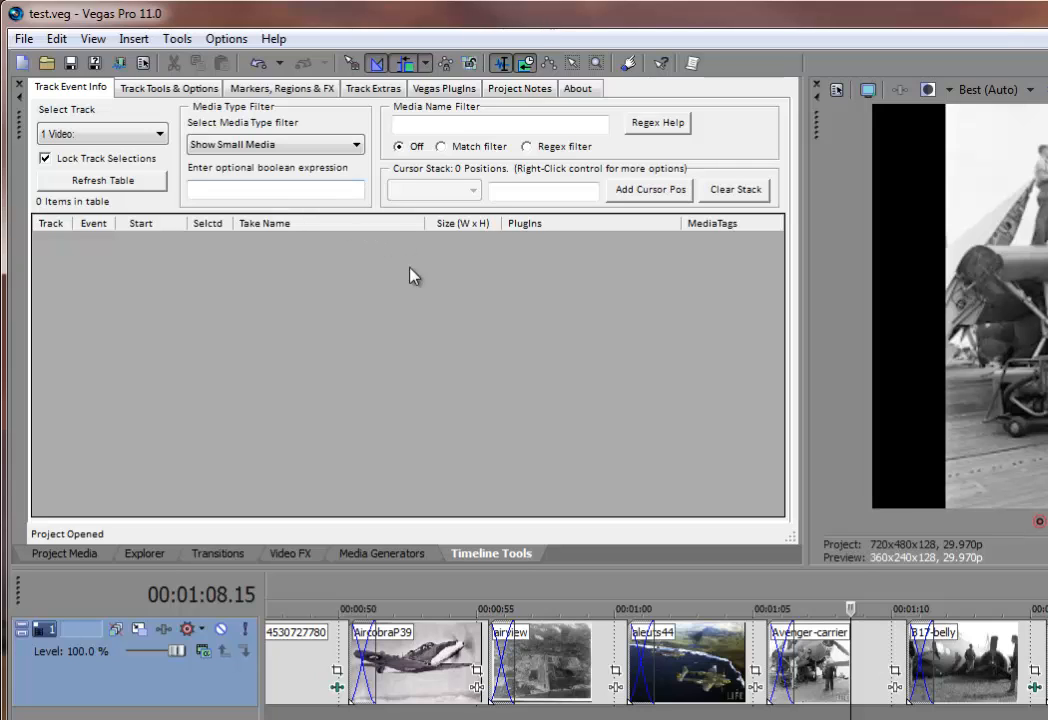
- Filter the event table to media that fits and go to the P40 Tomahawk event
{"action": "left_click", "coordinate": [262, 148]}
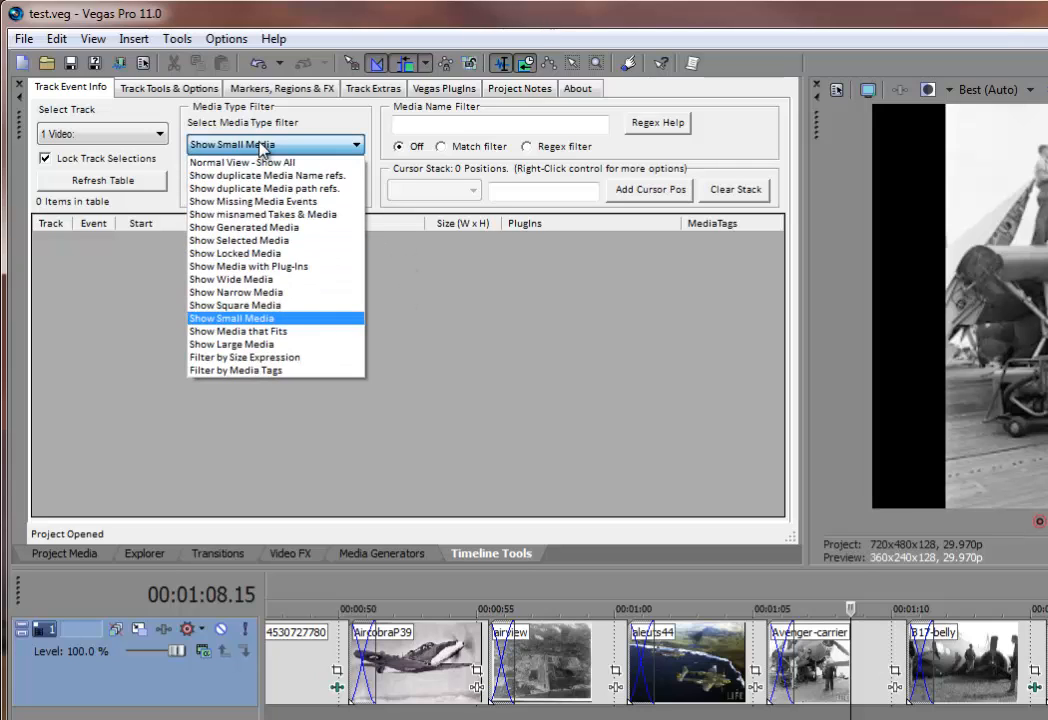
{"action": "left_click", "coordinate": [289, 331]}
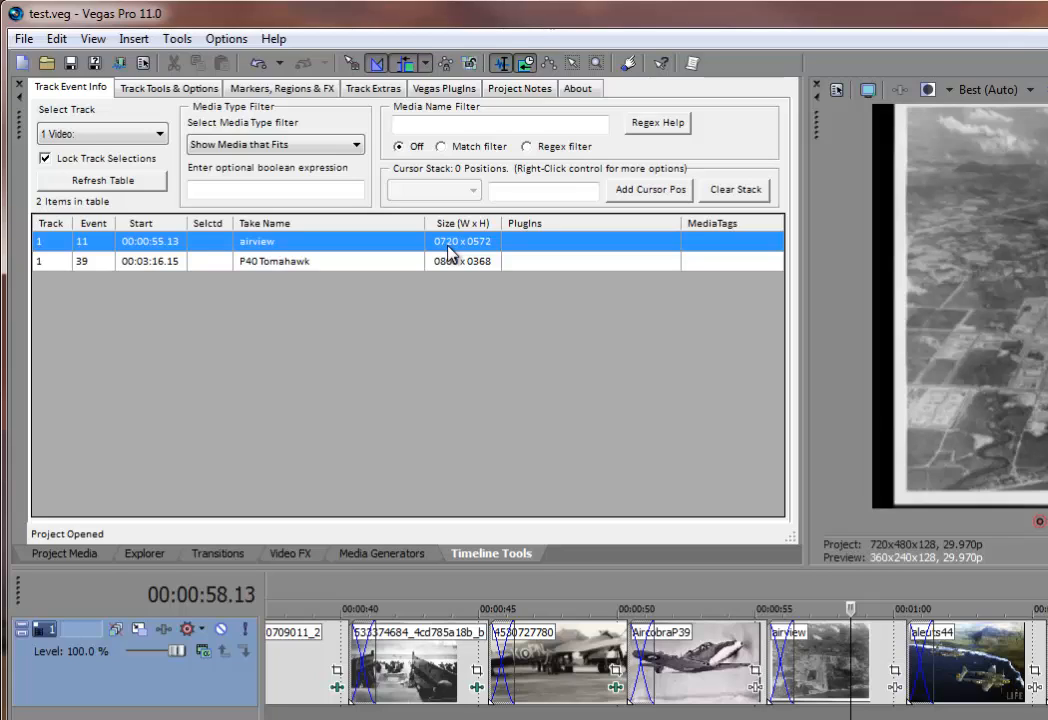
{"action": "left_click", "coordinate": [358, 262]}
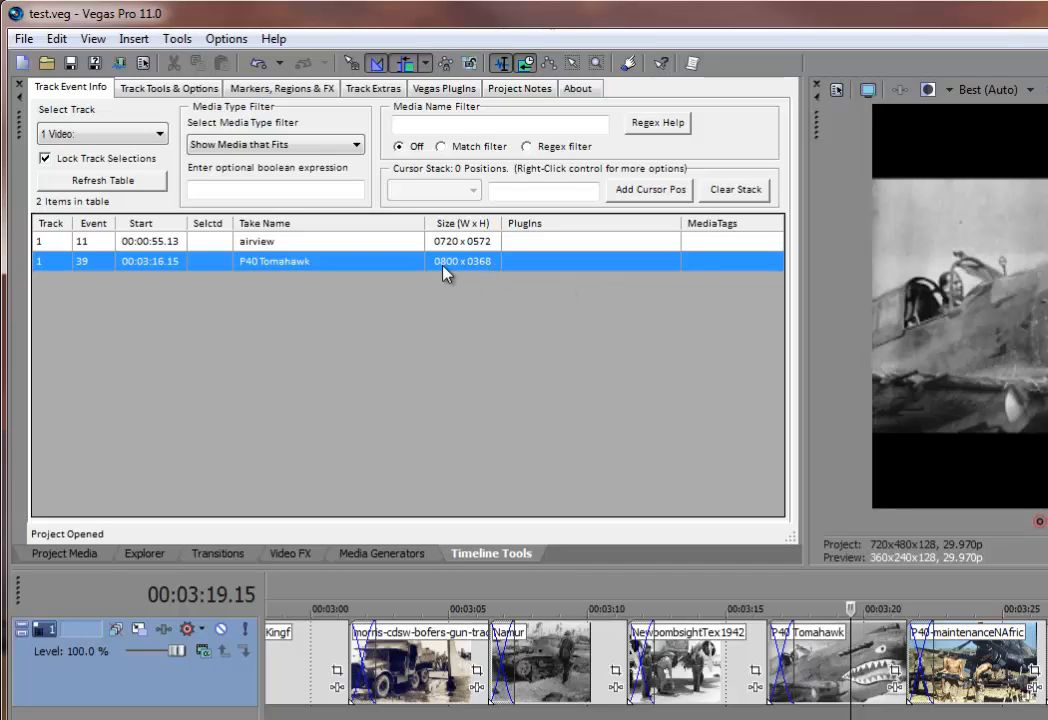
- Filter the event table to large media, and switch to Filter by Size Expression with the expression width > 1200
{"action": "left_click", "coordinate": [280, 147]}
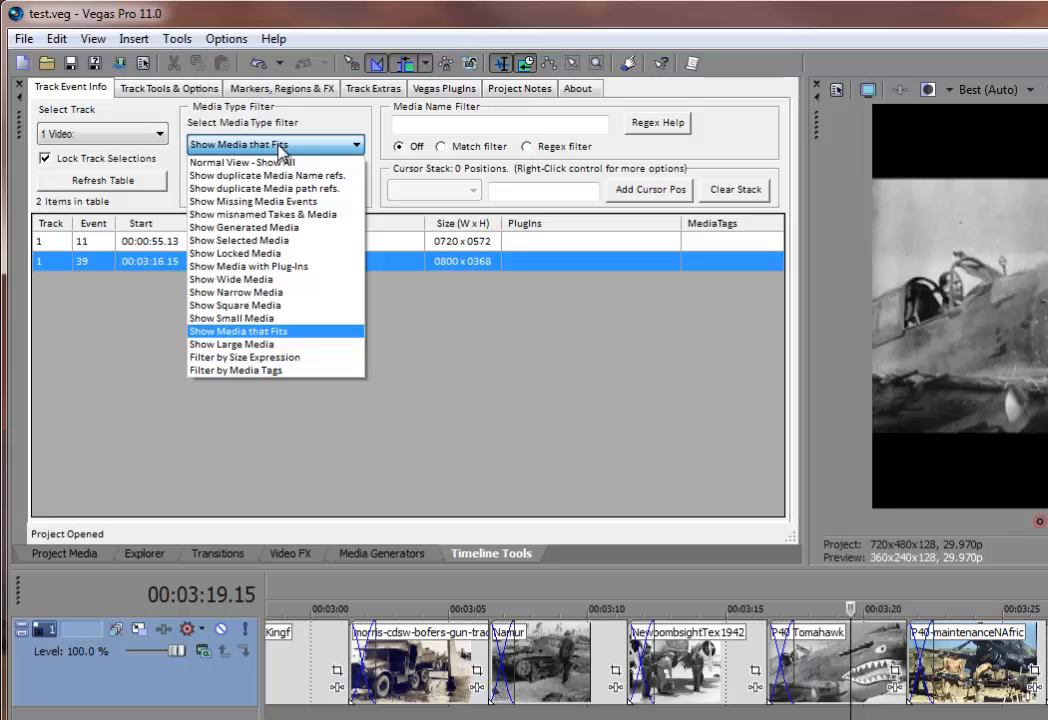
{"action": "left_click", "coordinate": [280, 345]}
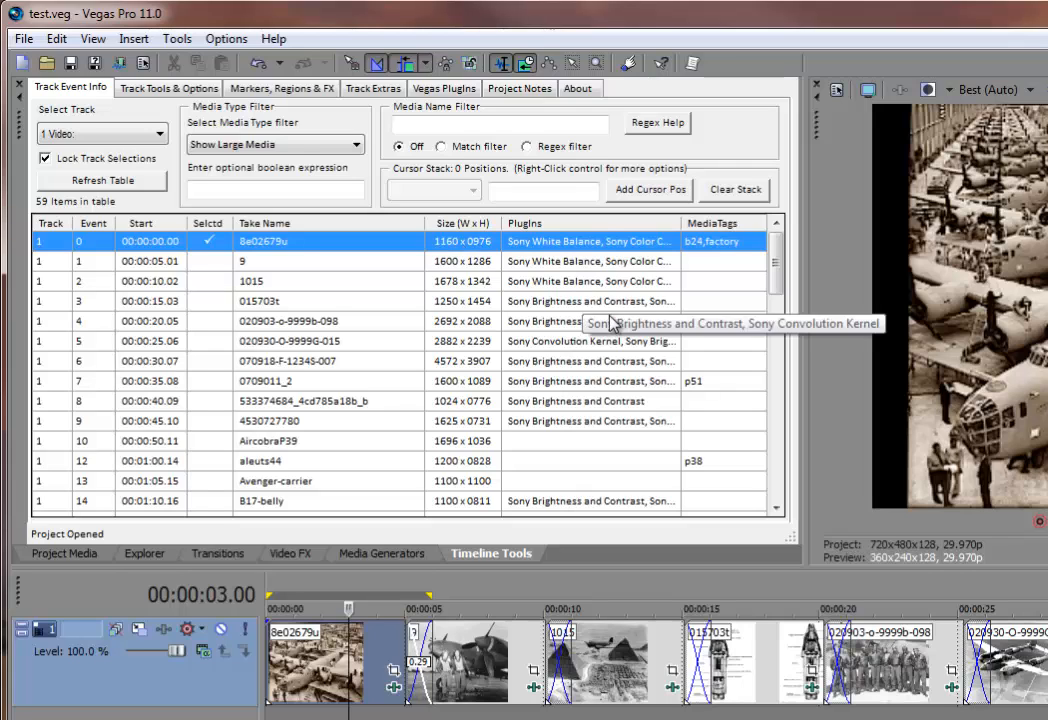
{"action": "left_click", "coordinate": [296, 146]}
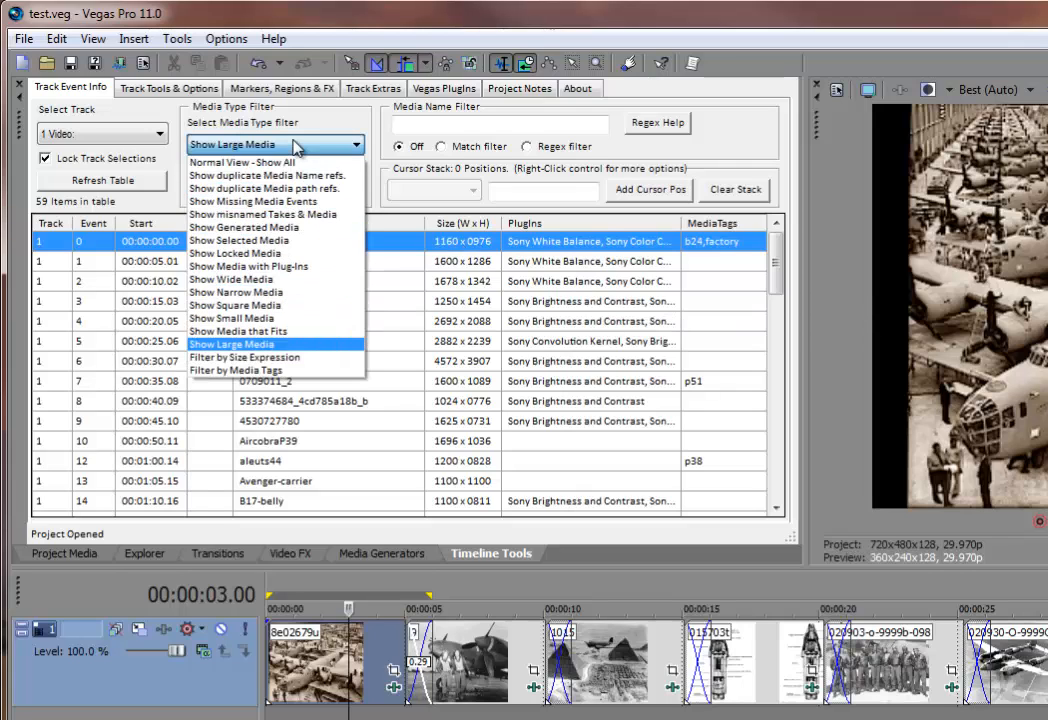
{"action": "left_click", "coordinate": [310, 360]}
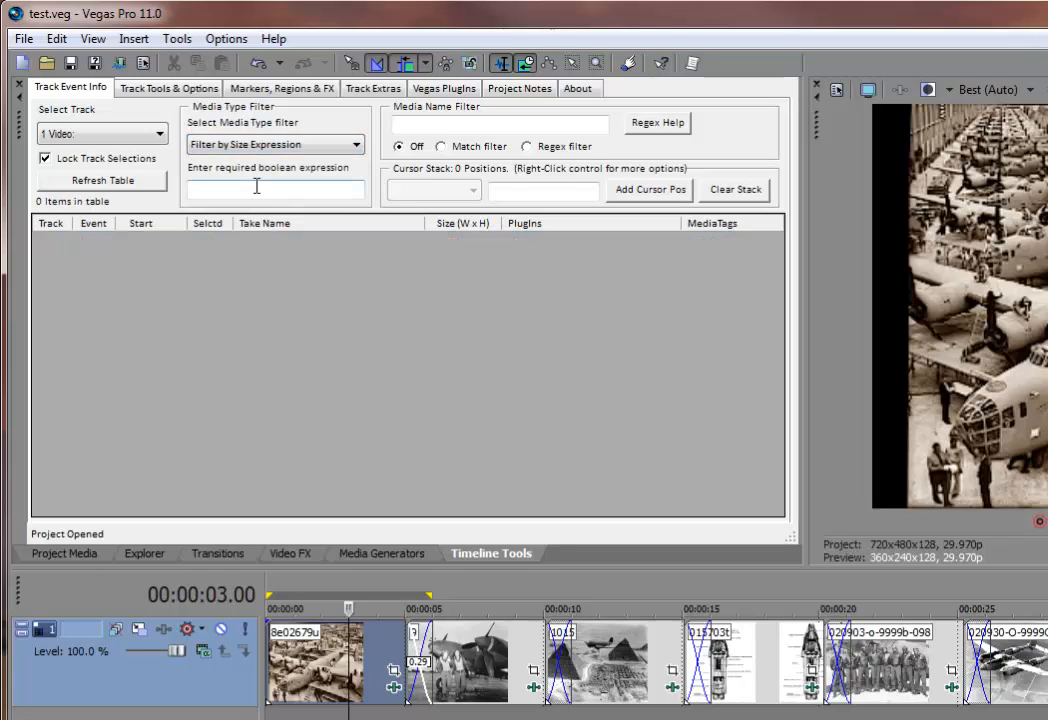
{"action": "left_click", "coordinate": [256, 186]}
{"action": "mouse_move", "coordinate": [282, 187]}
{"action": "type", "text": "width > 1200"}
{"action": "key", "text": "Return"}
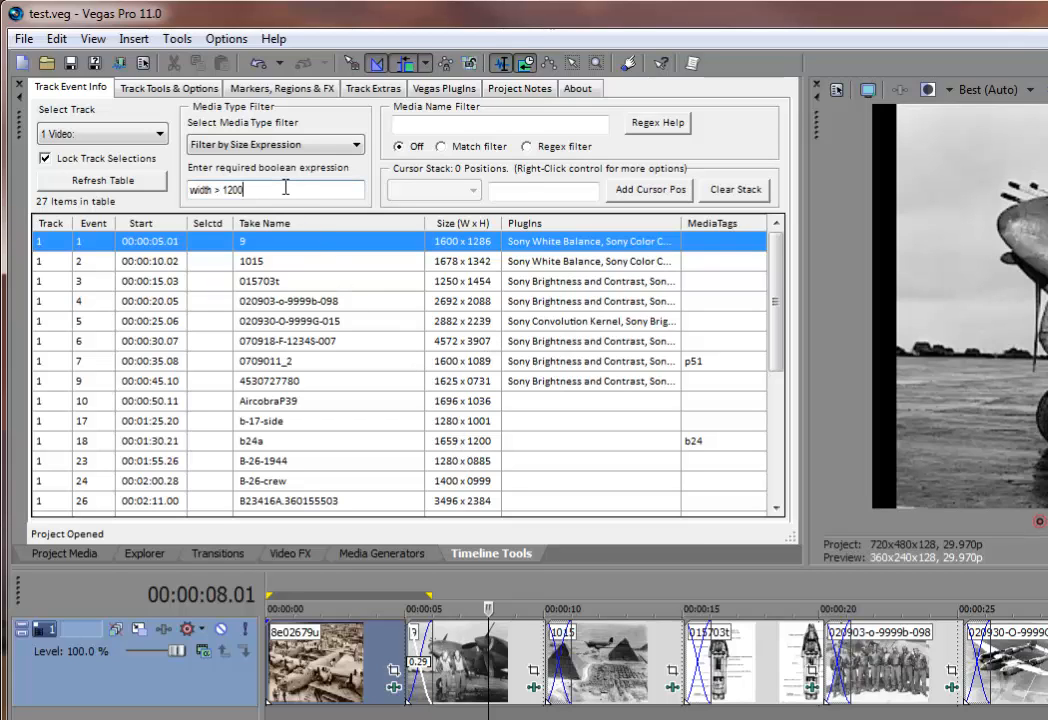
- Change the size expression to width > projwidth, apply it and look through the listed events
{"action": "key", "text": "BackSpace"}
{"action": "key", "text": "BackSpace"}
{"action": "key", "text": "BackSpace"}
{"action": "key", "text": "BackSpace"}
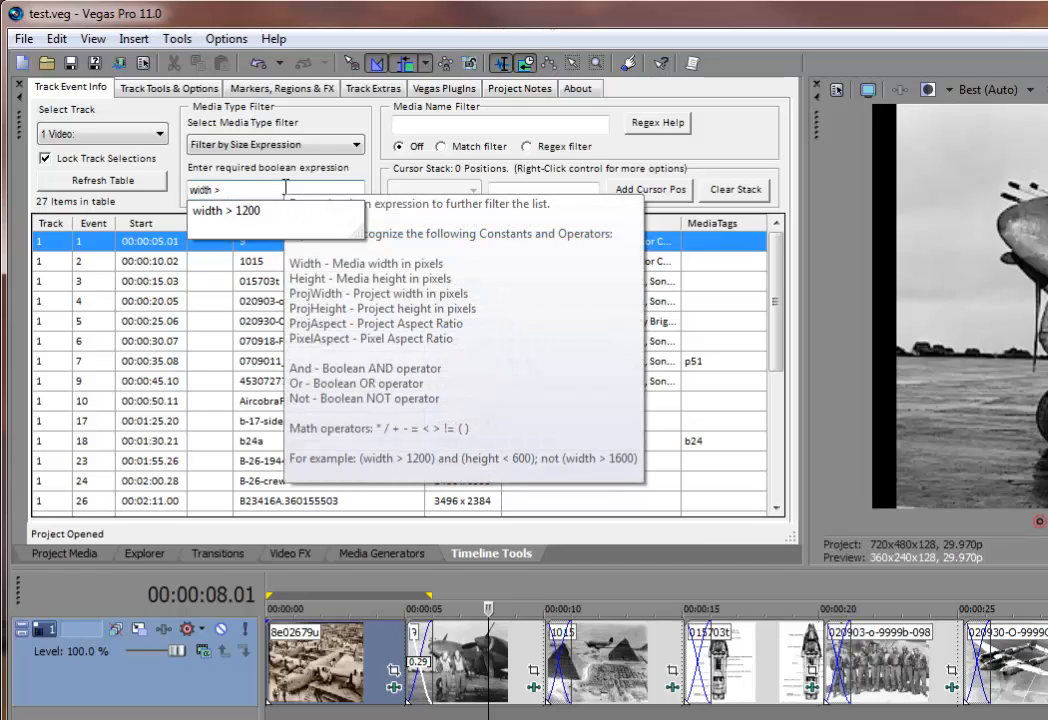
{"action": "type", "text": "proj"}
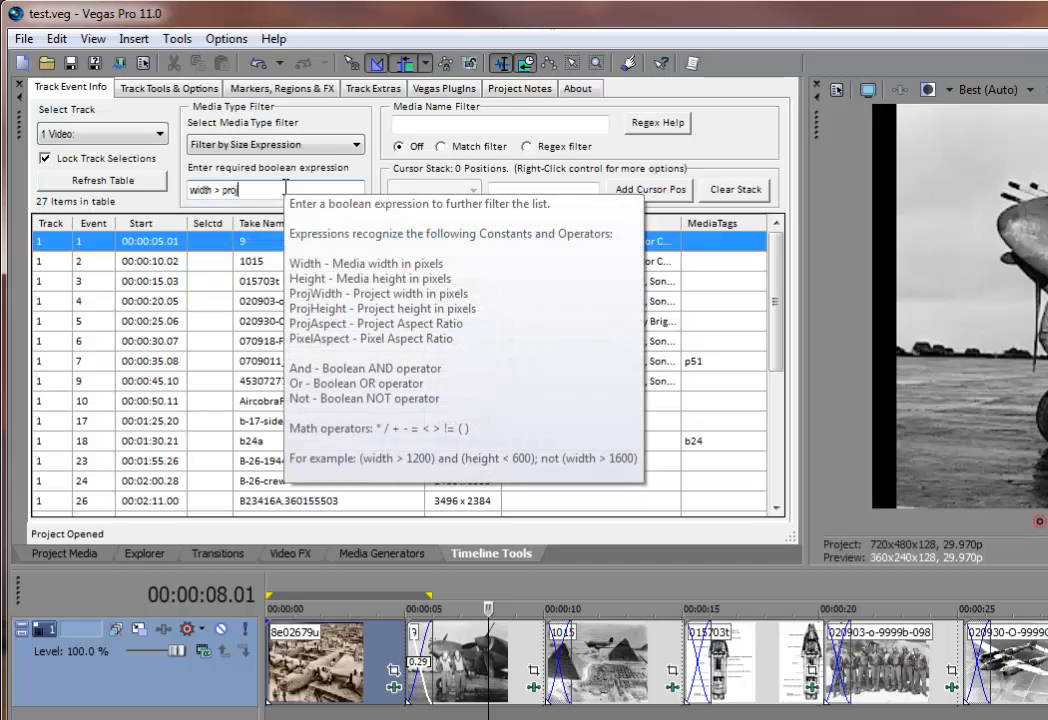
{"action": "type", "text": "width"}
{"action": "key", "text": "Return"}
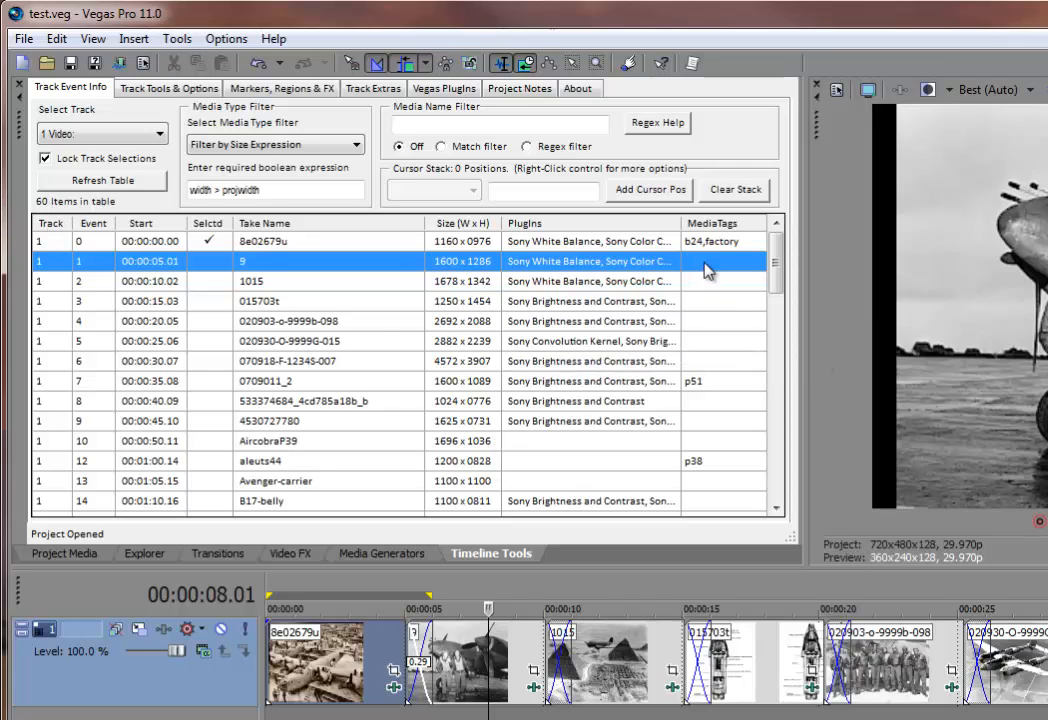
{"action": "left_click_drag", "start_coordinate": [777, 276], "coordinate": [736, 235]}
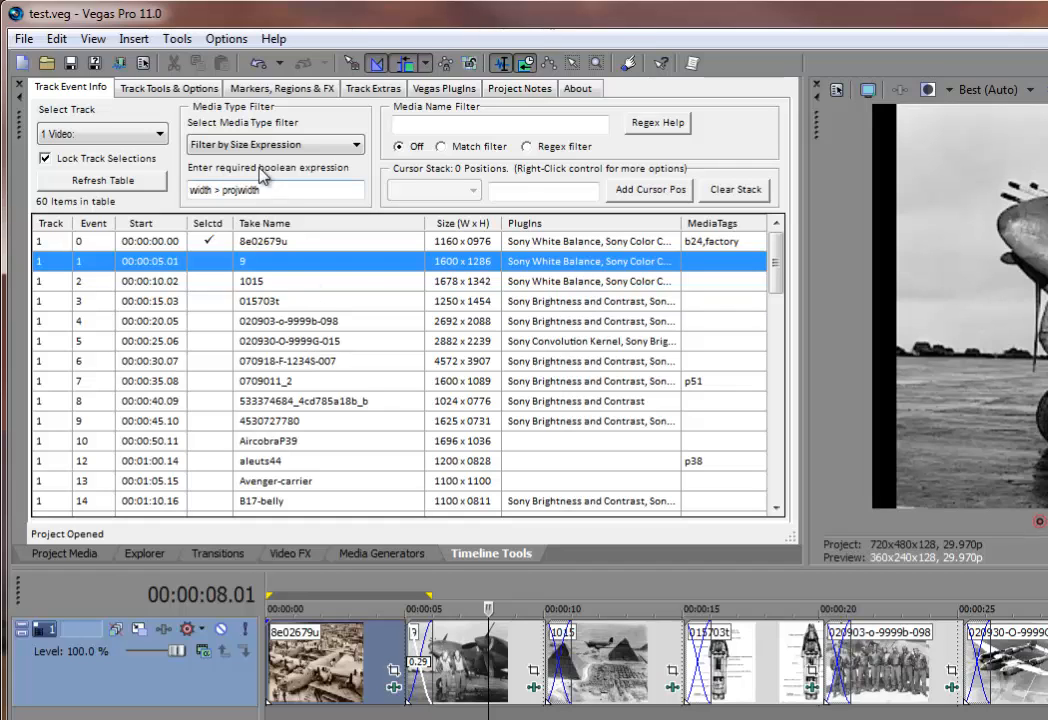
- Switch the media type filter to Filter by Media Tags, clear the tag text and refresh the table to list untagged events
{"action": "left_click", "coordinate": [222, 146]}
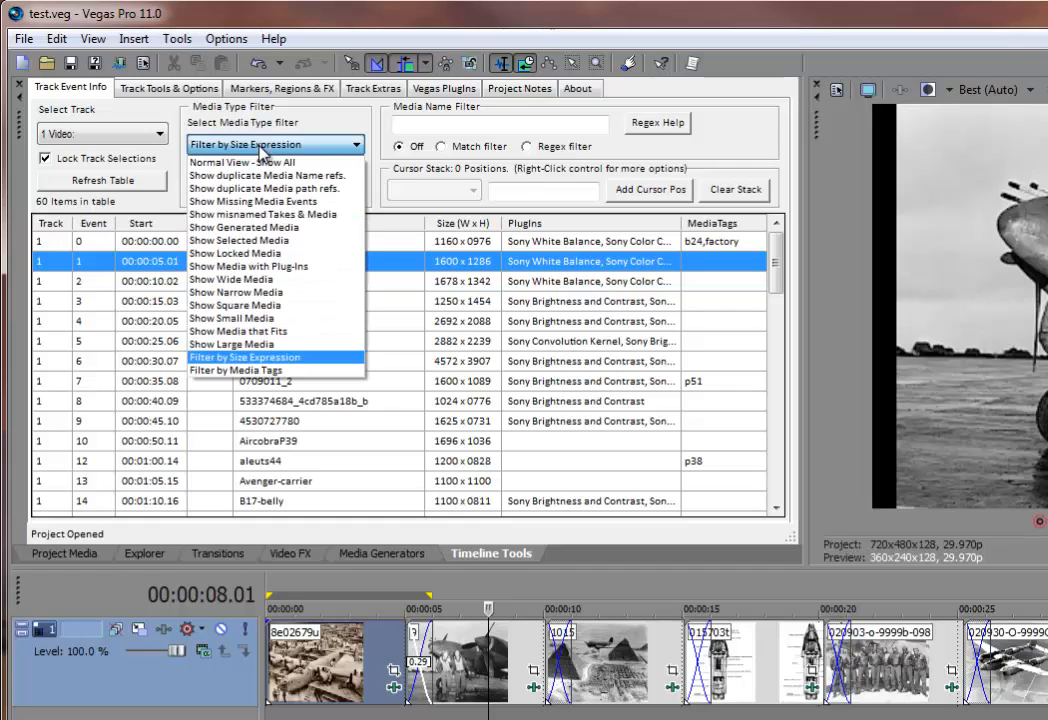
{"action": "left_click", "coordinate": [262, 371]}
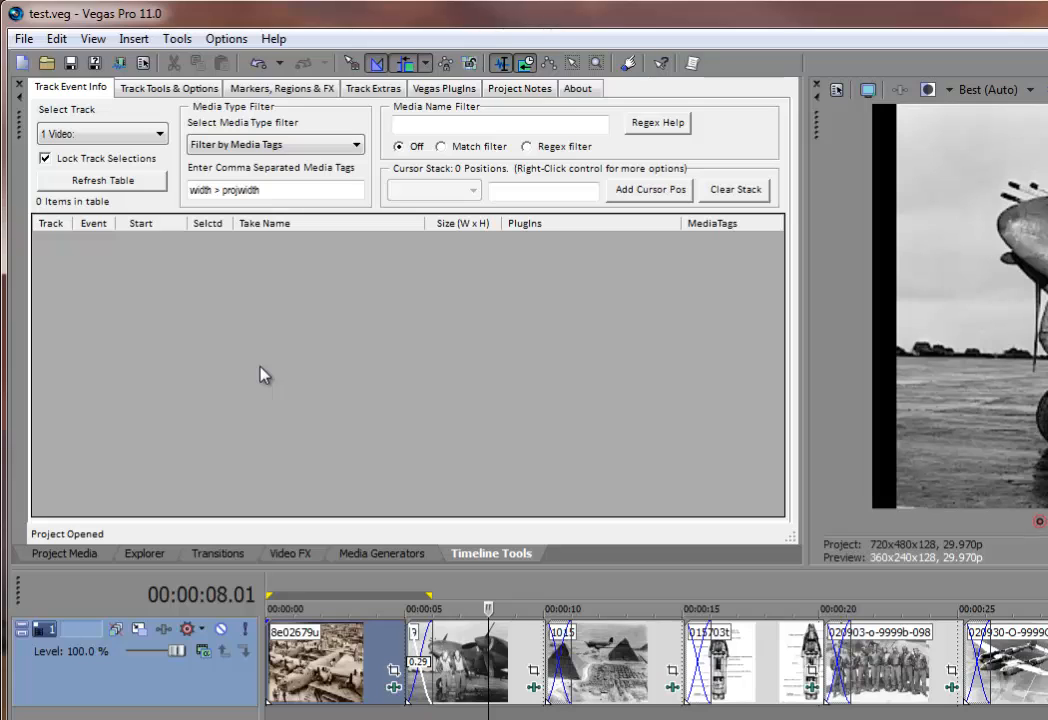
{"action": "left_click_drag", "start_coordinate": [297, 192], "coordinate": [98, 182]}
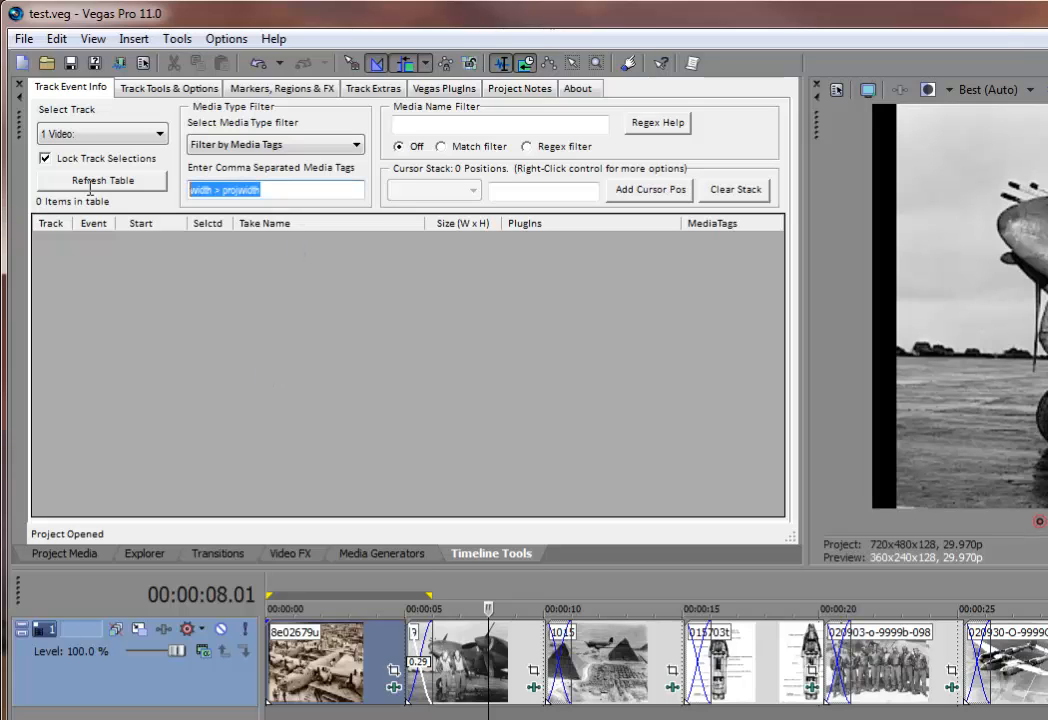
{"action": "key", "text": "BackSpace"}
{"action": "left_click", "coordinate": [92, 183]}
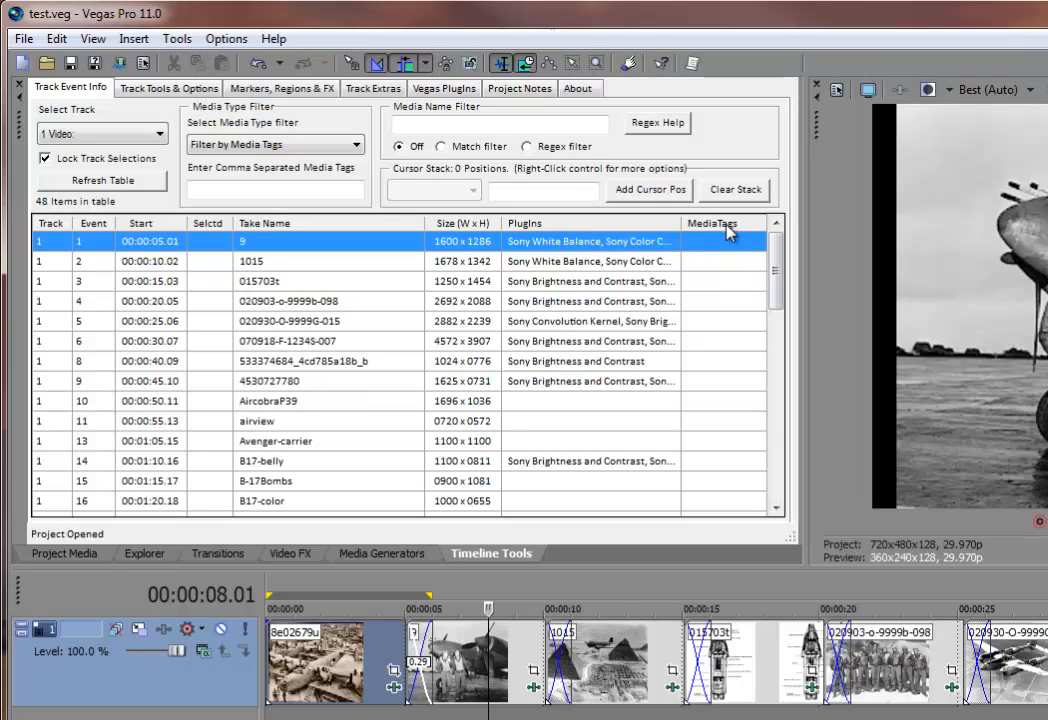
- View the Event Media Tag Editor for the highlighted event 9, and close it without adding a tag
{"action": "right_click", "coordinate": [281, 304]}
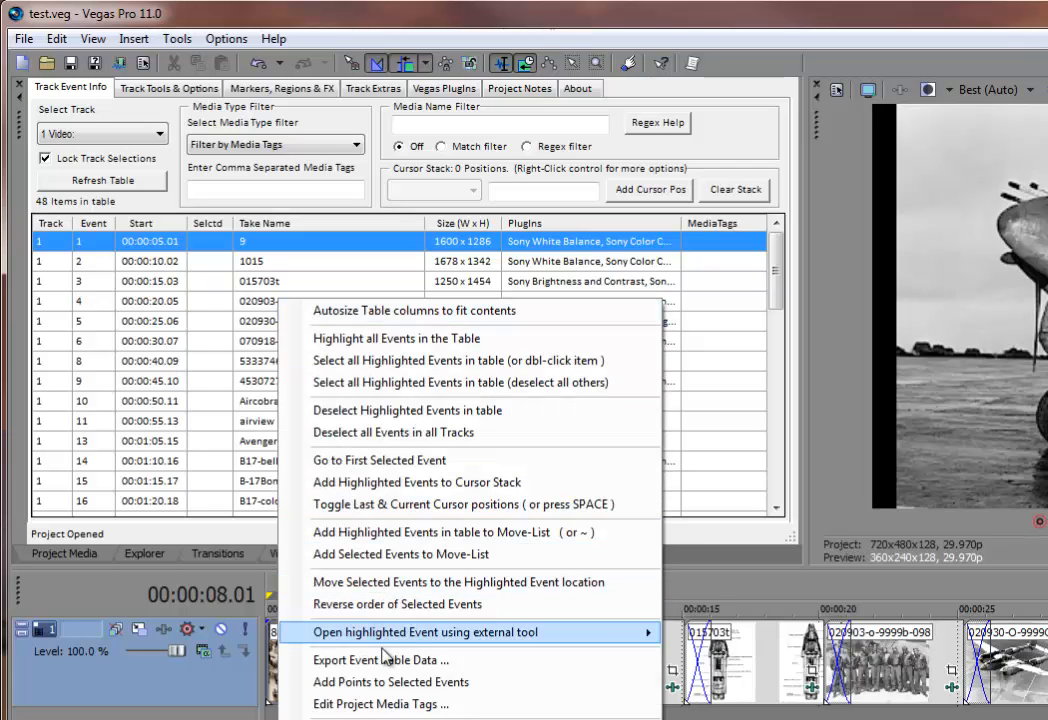
{"action": "left_click", "coordinate": [404, 706]}
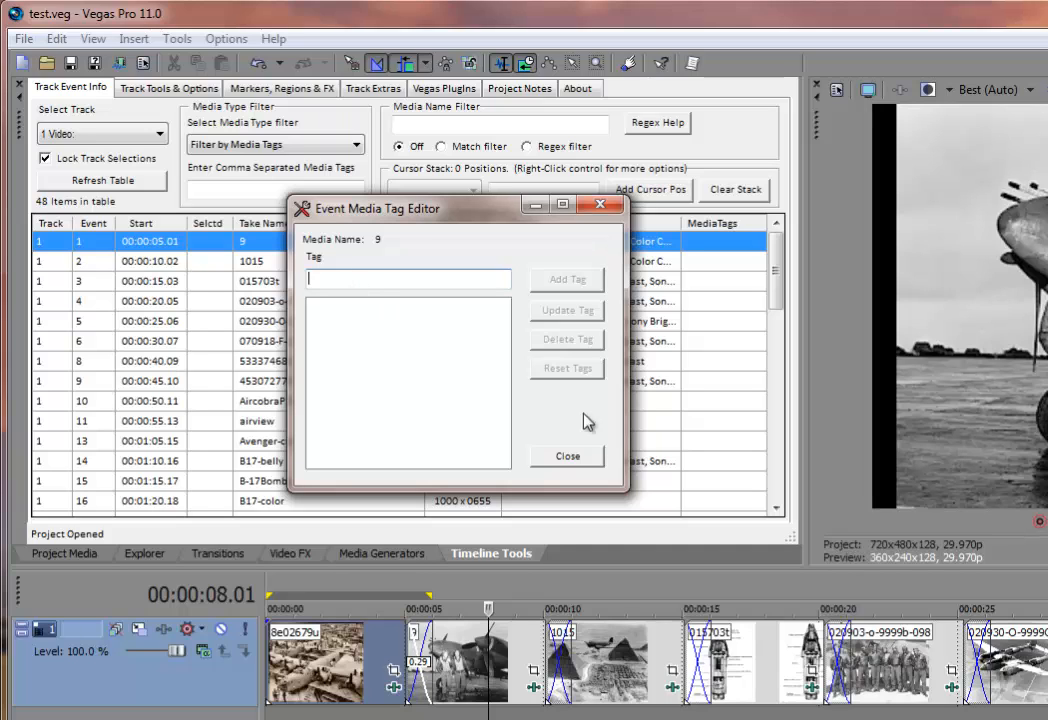
{"action": "left_click", "coordinate": [577, 459]}
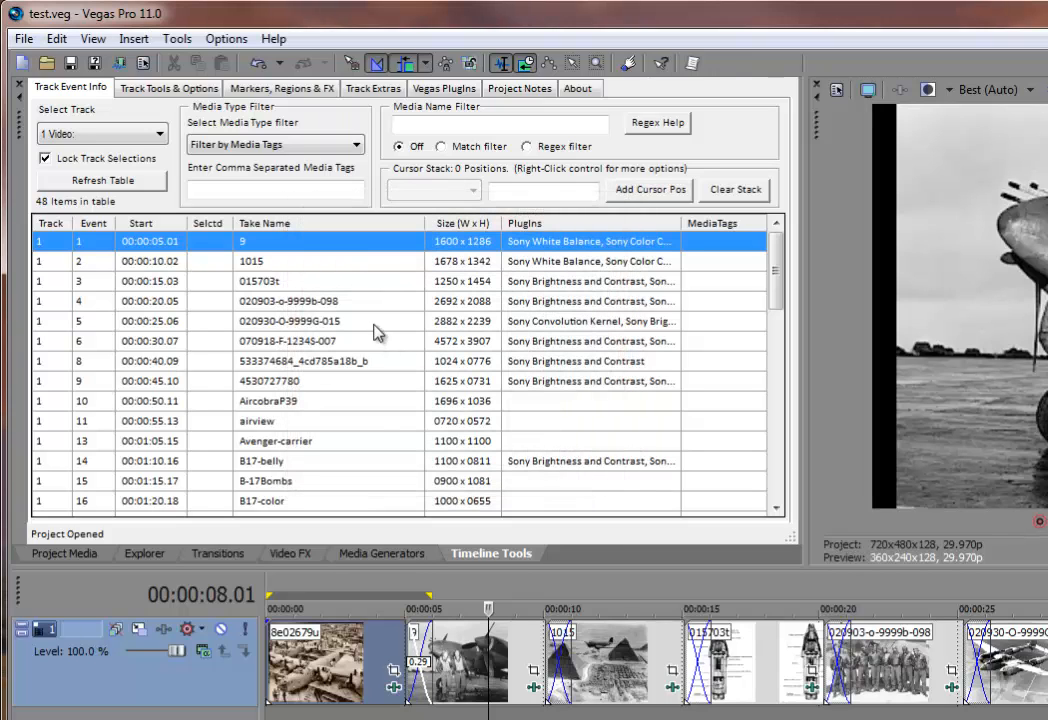
- Filter the event table by the media tag p51, using the suggested tags
{"action": "left_click", "coordinate": [266, 186]}
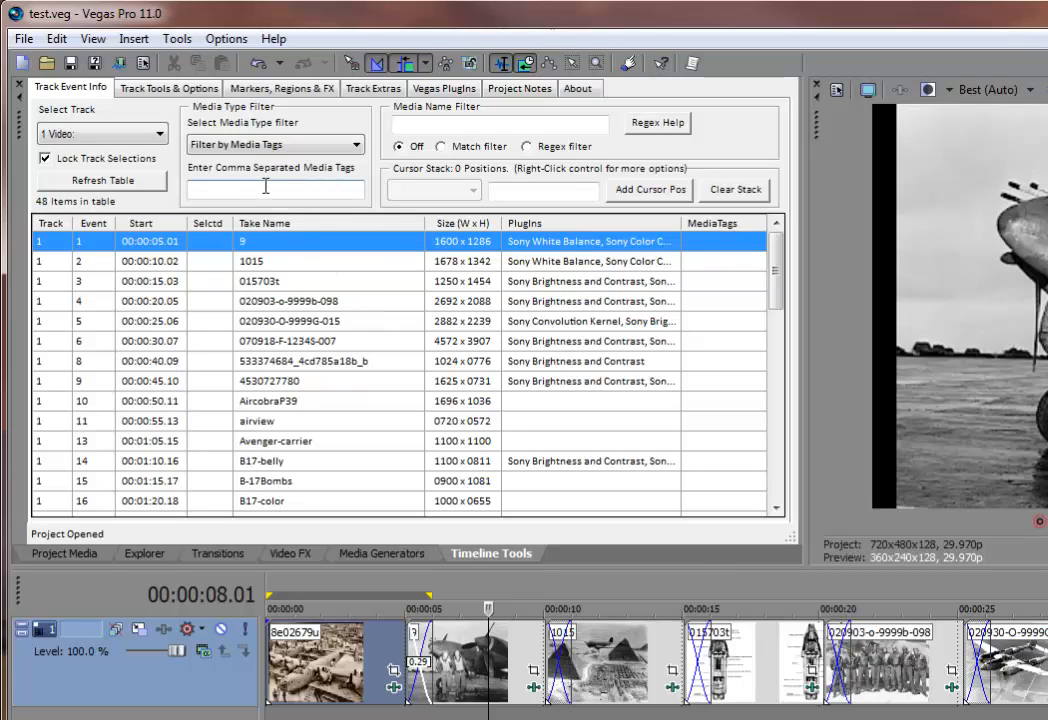
{"action": "type", "text": "p"}
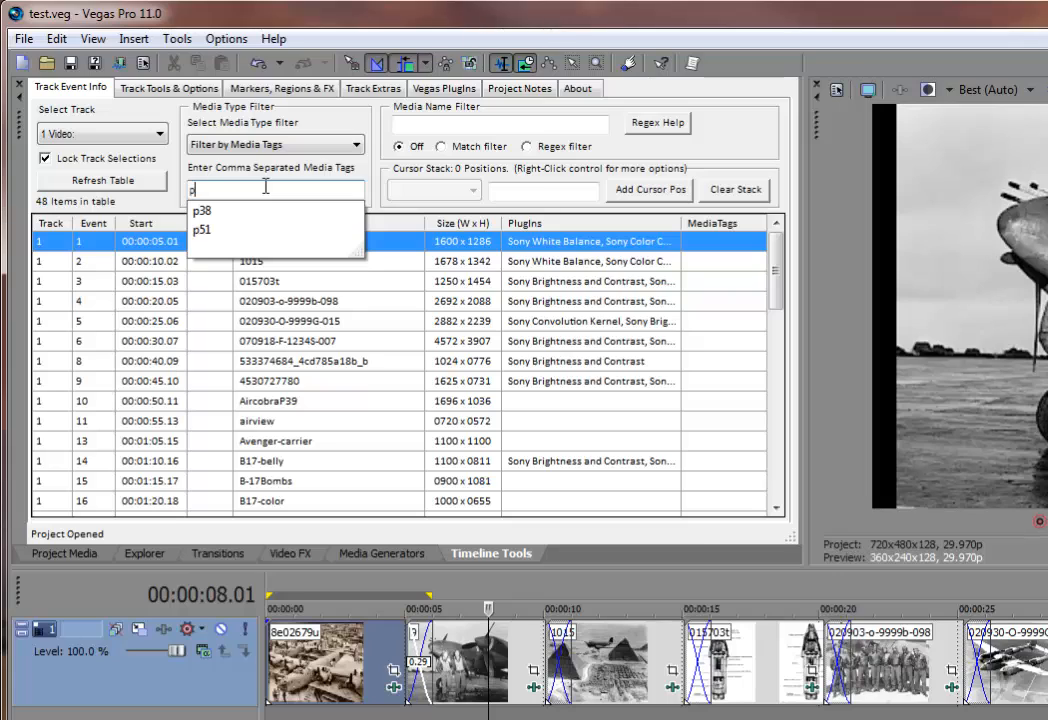
{"action": "key", "text": "Down"}
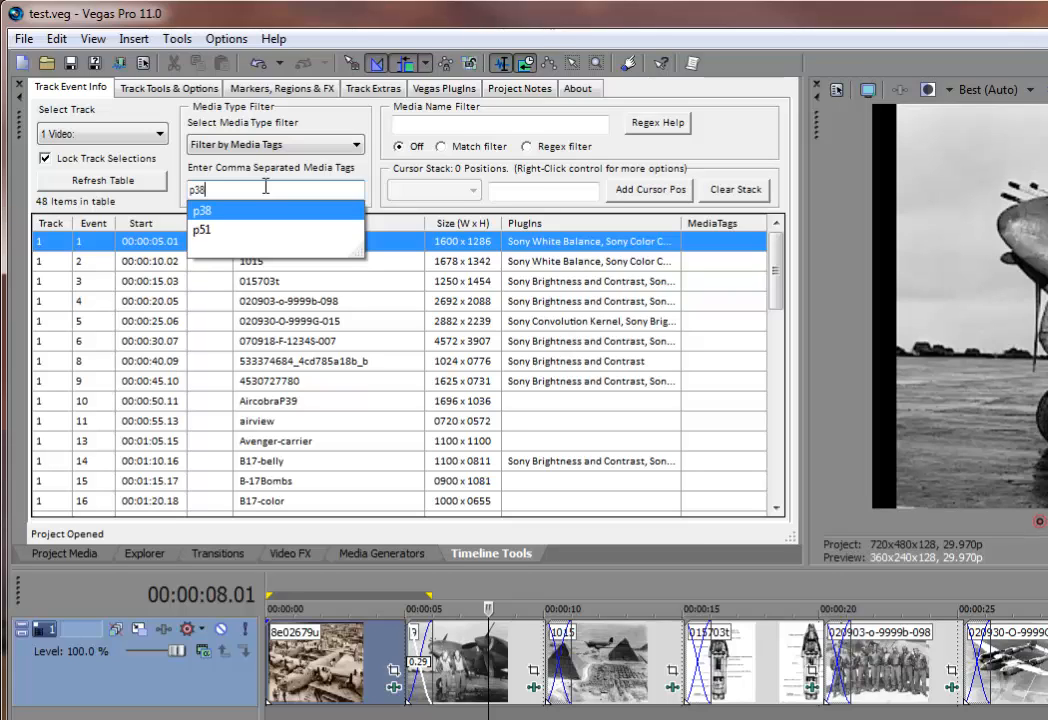
{"action": "key", "text": "Down"}
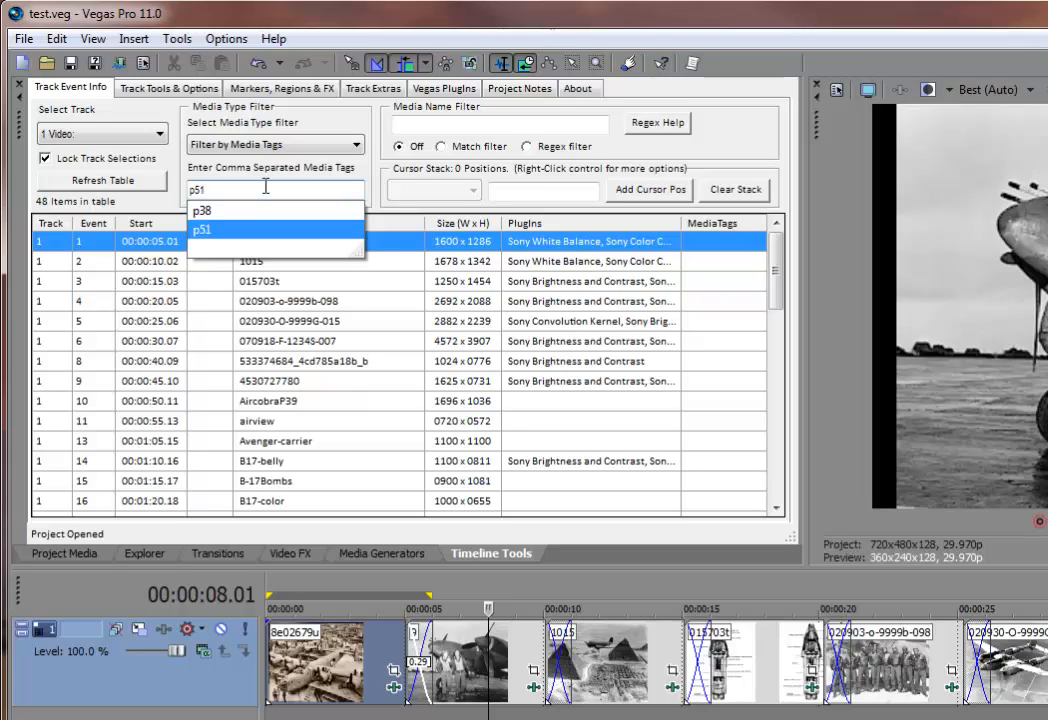
{"action": "key", "text": "Return"}
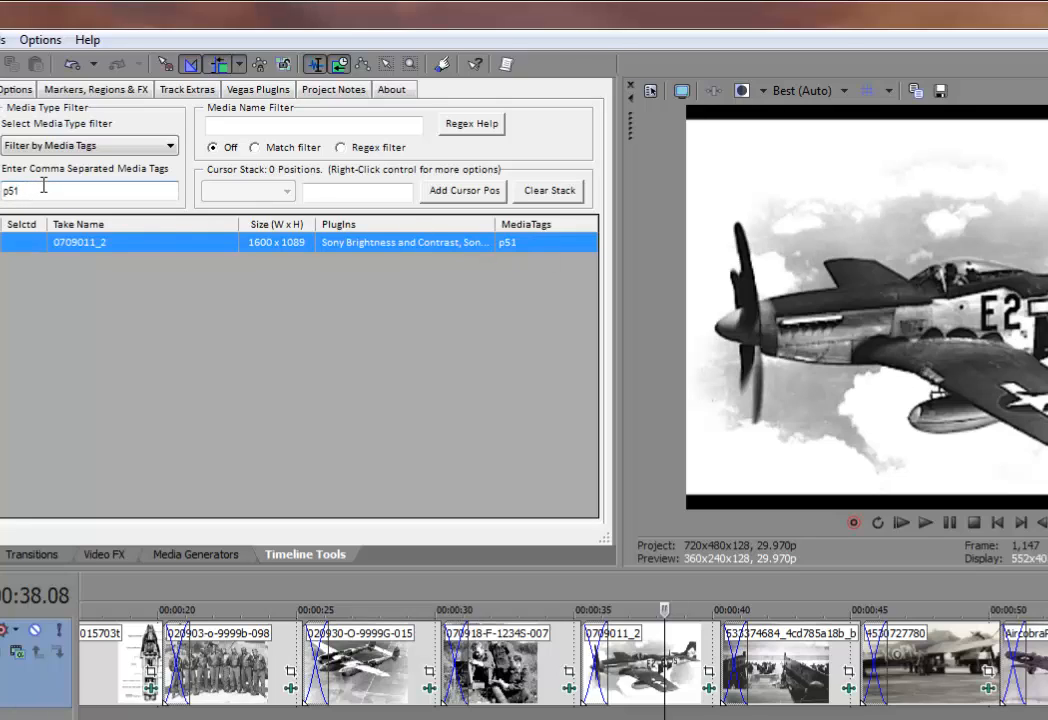
- Change the media tag filter to the suggested tag p38 and apply it
{"action": "key", "text": "BackSpace"}
{"action": "key", "text": "BackSpace"}
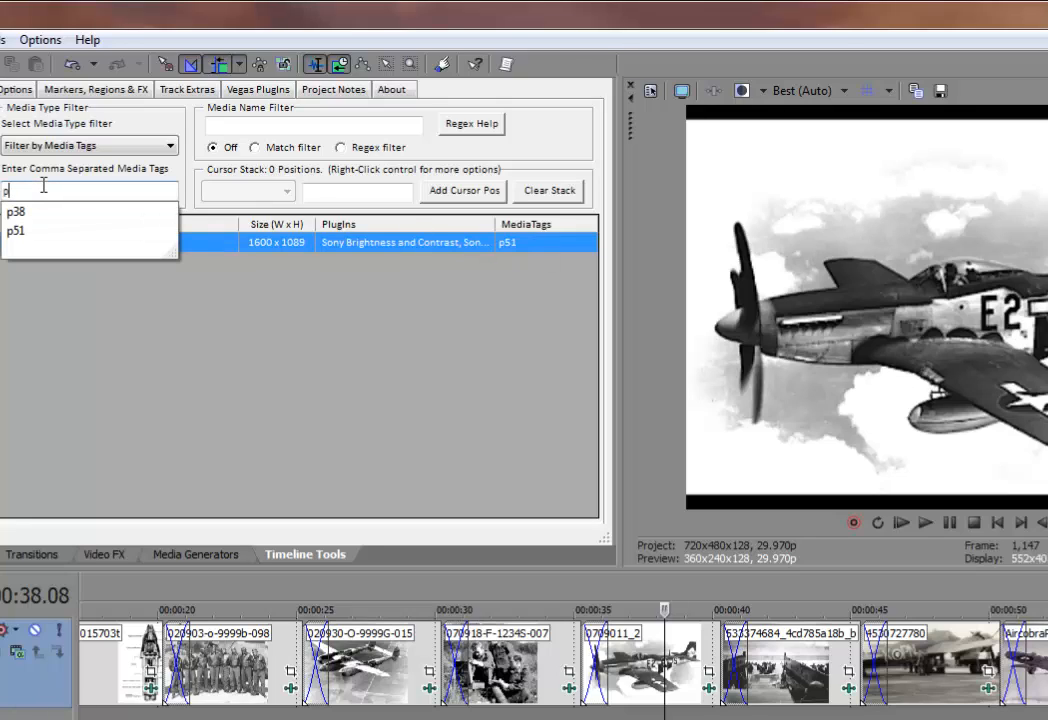
{"action": "key", "text": "Down"}
{"action": "key", "text": "Return"}
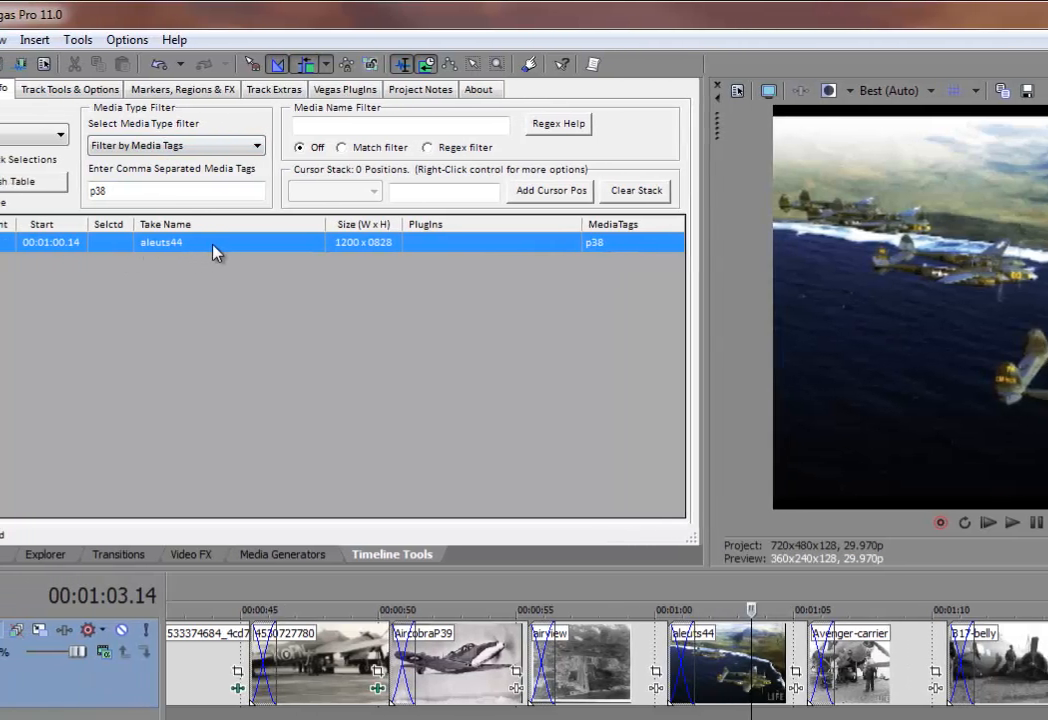
- Reset the media type filter to Normal View - Show All and go to the 020930-O-9999G-015 event
{"action": "left_click", "coordinate": [287, 147]}
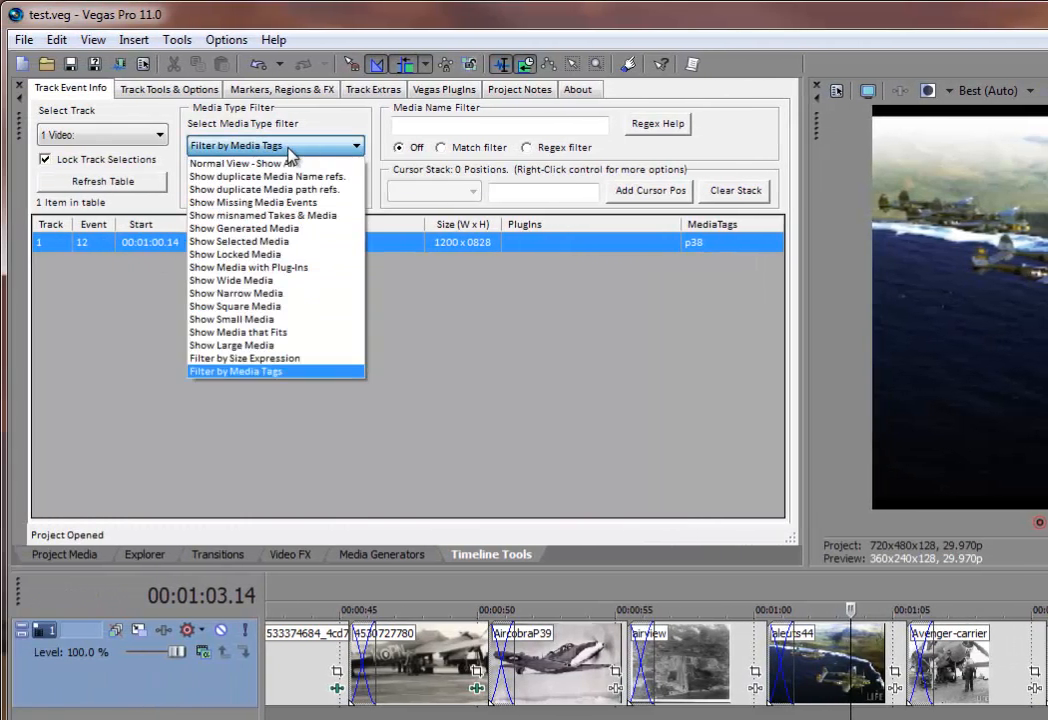
{"action": "left_click", "coordinate": [286, 164]}
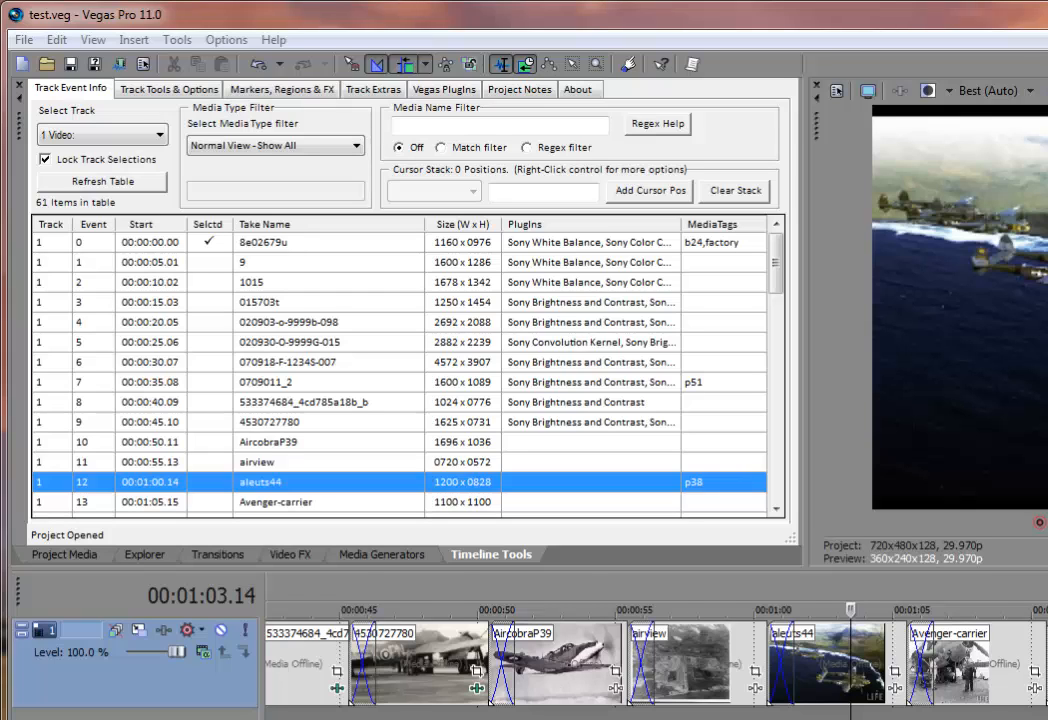
{"action": "left_click", "coordinate": [270, 342]}
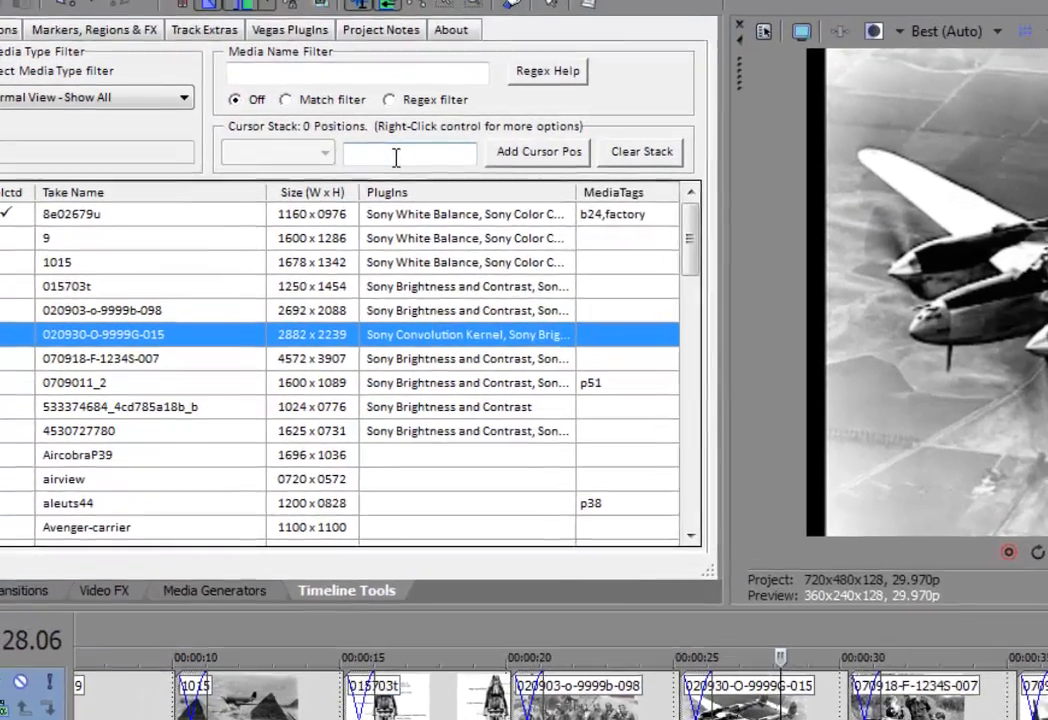
- Add the current cursor position to the cursor stack as "p38 lightning" and check its entry in the stack list
{"action": "left_click", "coordinate": [347, 90]}
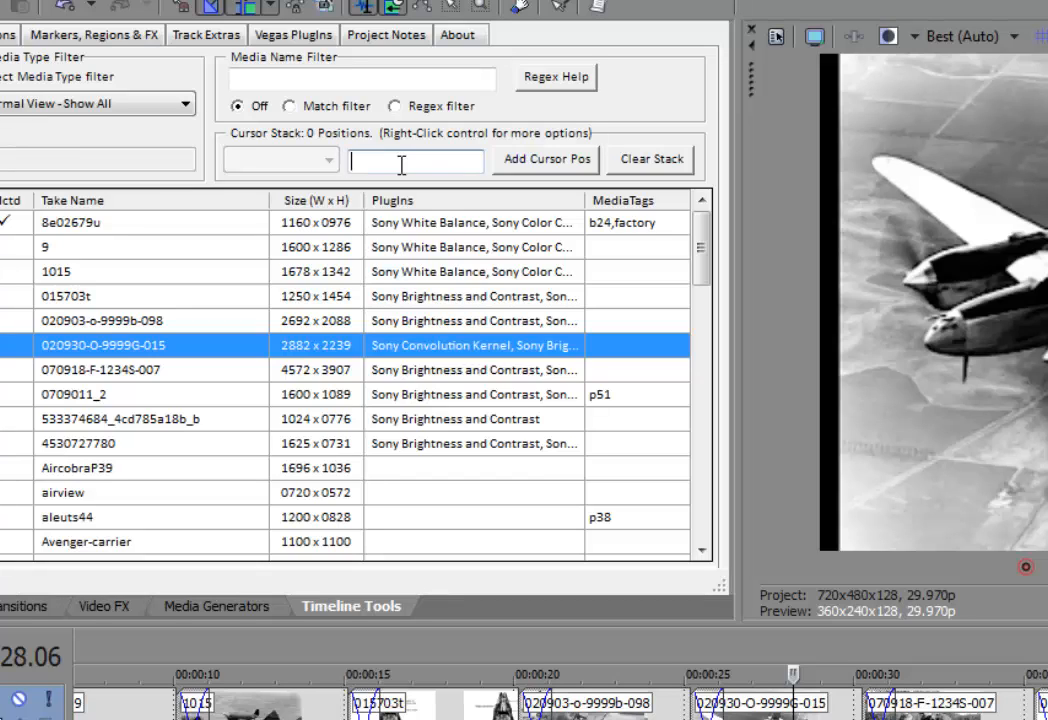
{"action": "type", "text": "p38 lightning"}
{"action": "left_click", "coordinate": [563, 160]}
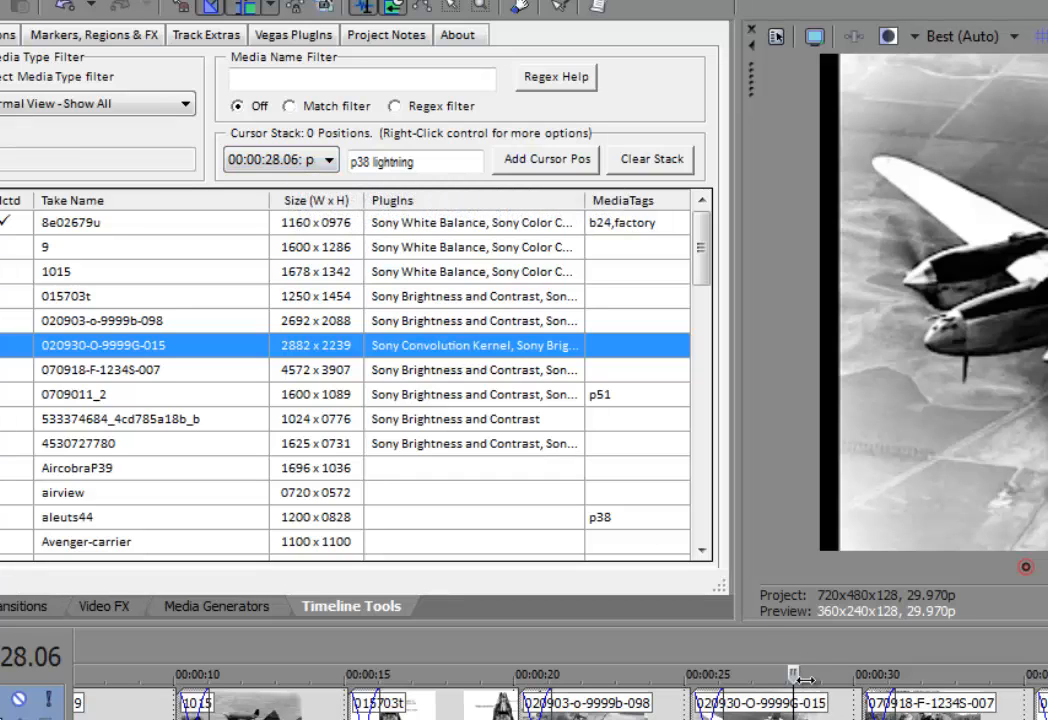
{"action": "left_click", "coordinate": [328, 160]}
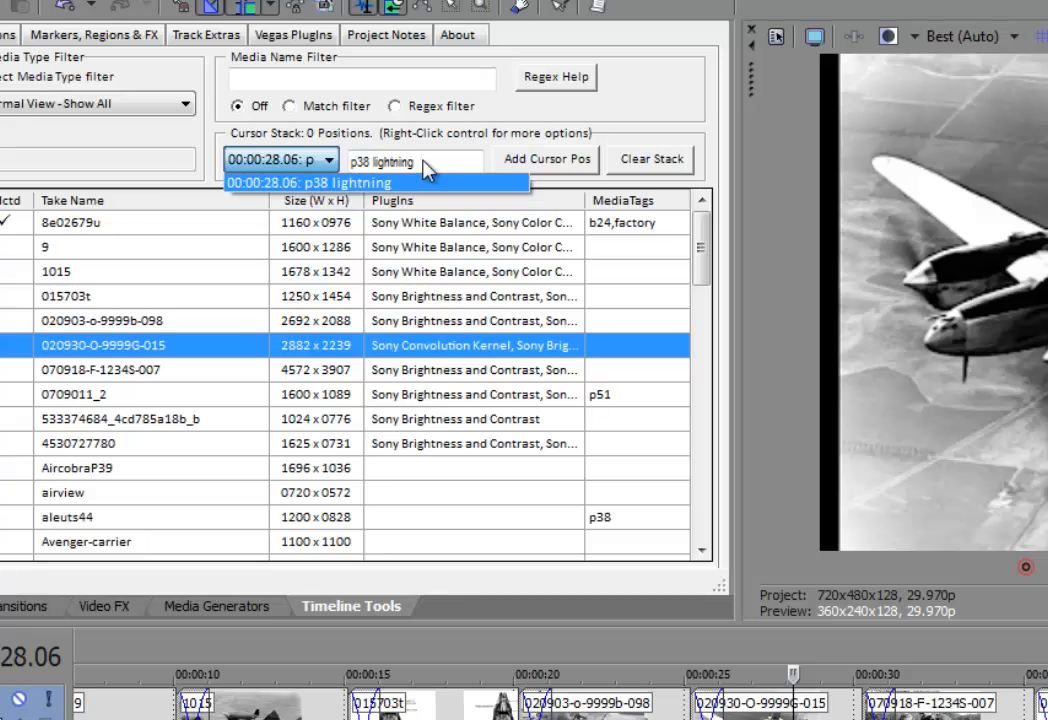
{"action": "left_click", "coordinate": [430, 166]}
- Go to the 0709011_2 event and add its cursor position to the stack as "p51 mustang"
{"action": "left_click", "coordinate": [402, 396]}
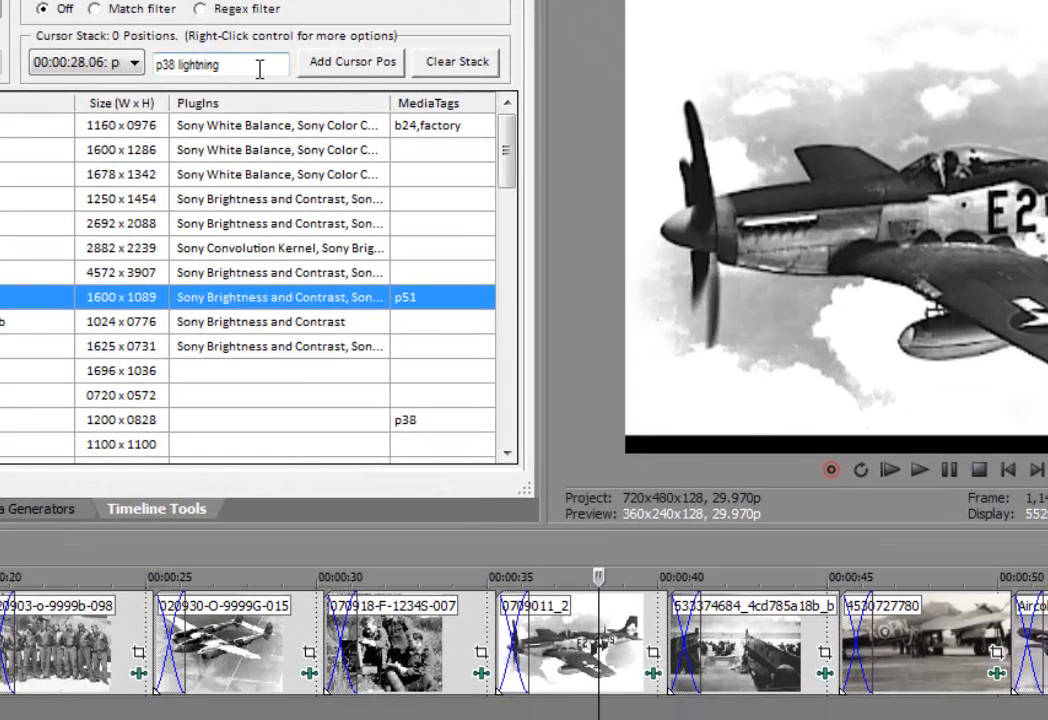
{"action": "left_click_drag", "start_coordinate": [259, 69], "coordinate": [152, 65]}
{"action": "type", "text": "p51 mustang"}
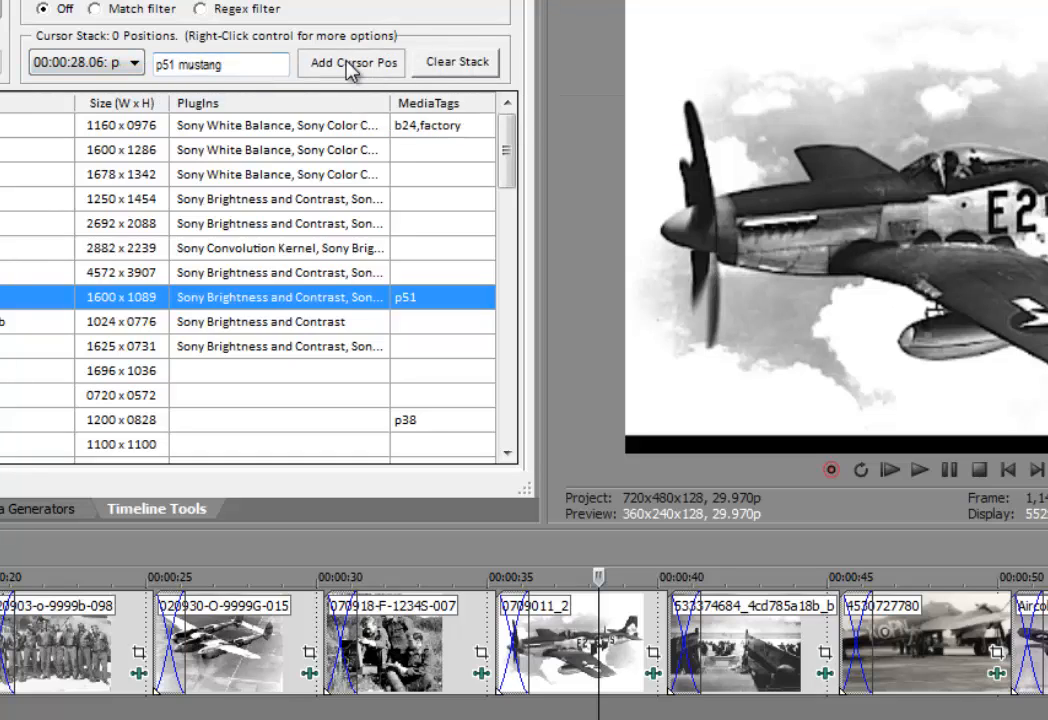
{"action": "left_click", "coordinate": [349, 66]}
- Jump to the stored p38 lightning cursor position, and return to the p51 mustang position through the cursor stack
{"action": "left_click", "coordinate": [116, 62]}
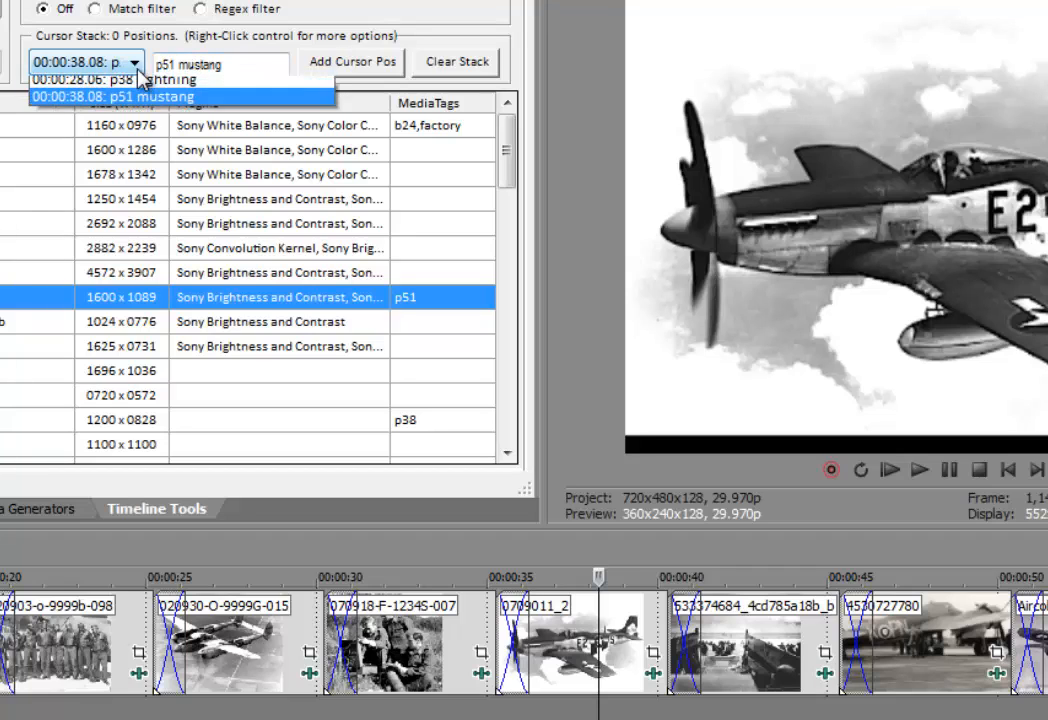
{"action": "left_click", "coordinate": [197, 90]}
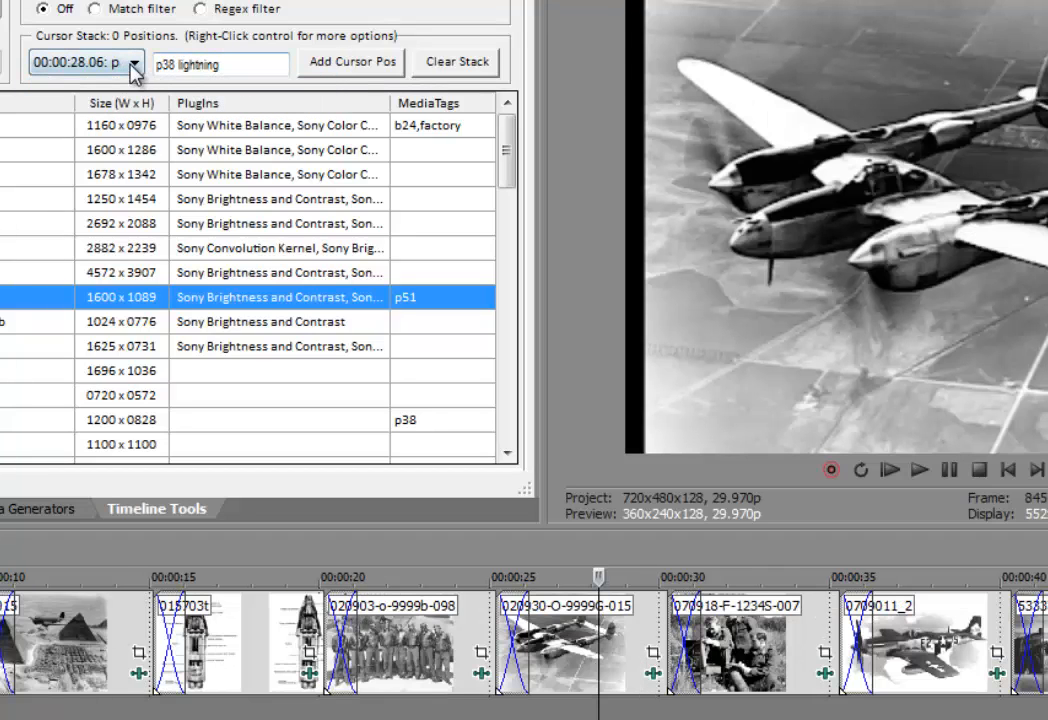
{"action": "left_click", "coordinate": [131, 66]}
{"action": "left_click", "coordinate": [160, 103]}
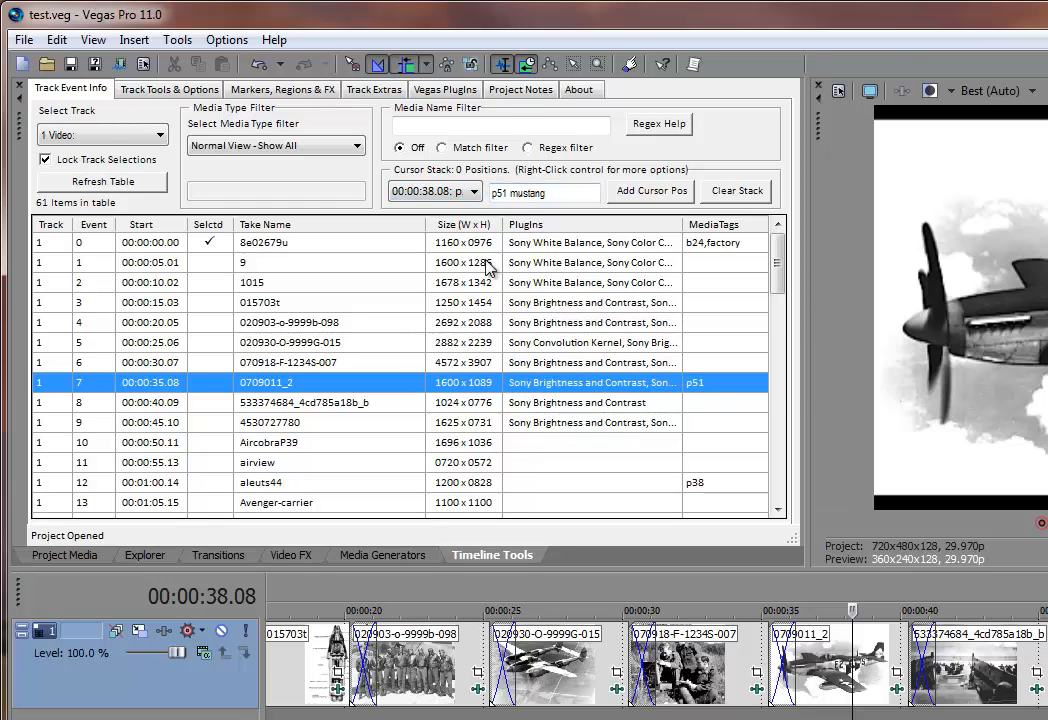
- Review the stored cursor stack positions and clear the p51 mustang text from the position description
{"action": "left_click", "coordinate": [474, 192]}
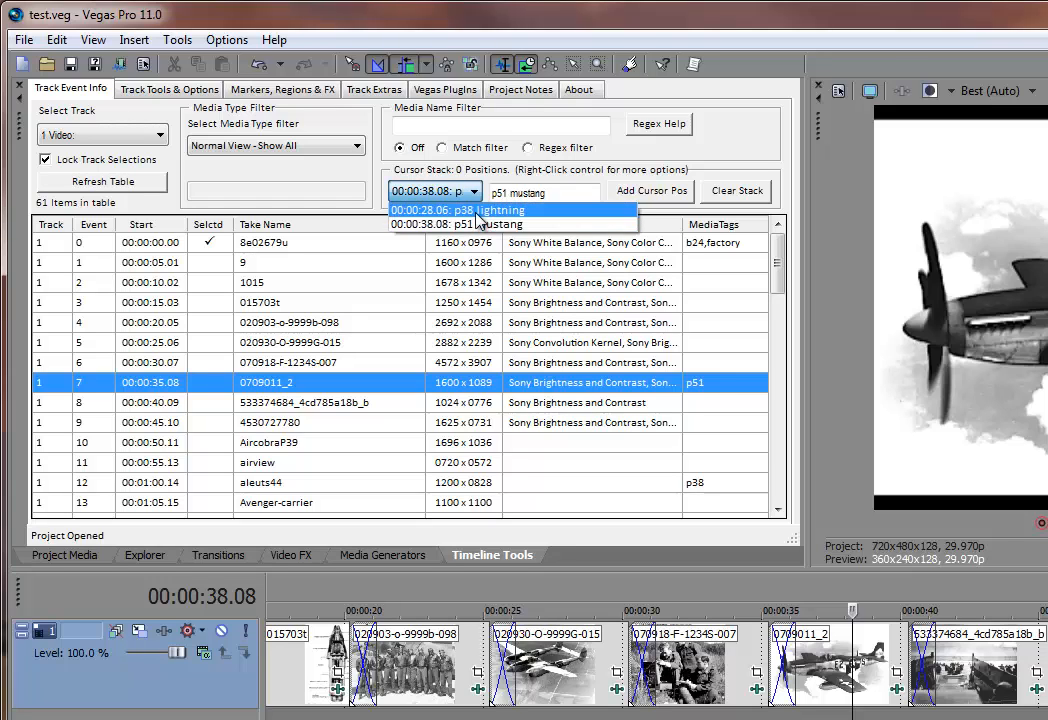
{"action": "left_click", "coordinate": [562, 194]}
{"action": "left_click_drag", "start_coordinate": [562, 194], "coordinate": [379, 203]}
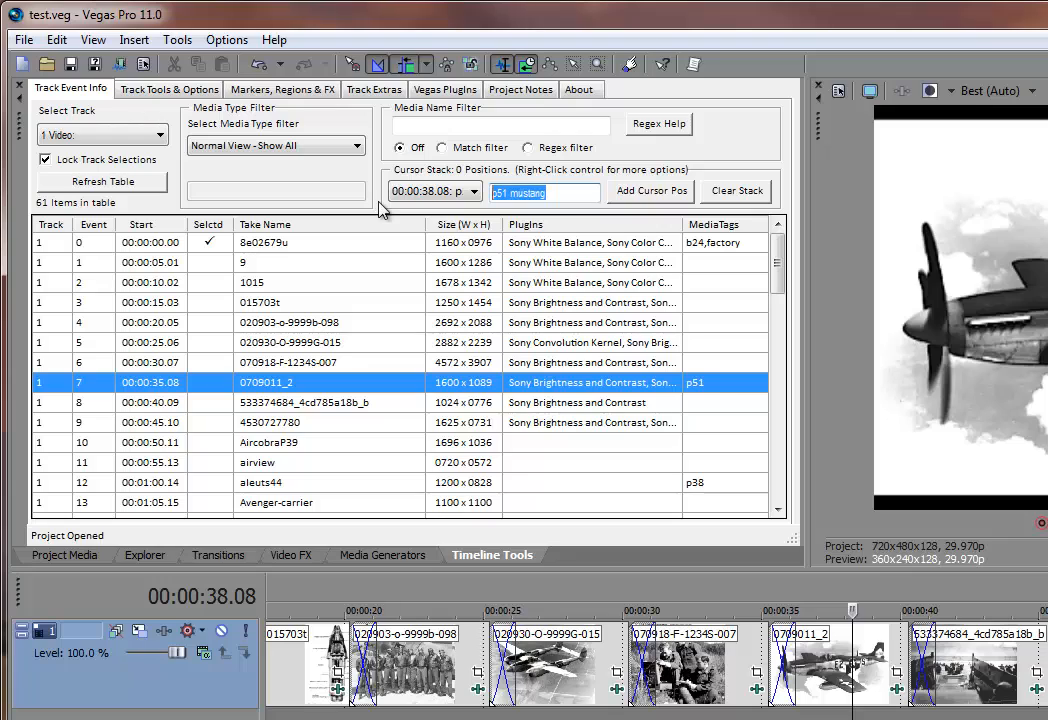
{"action": "key", "text": "Delete"}
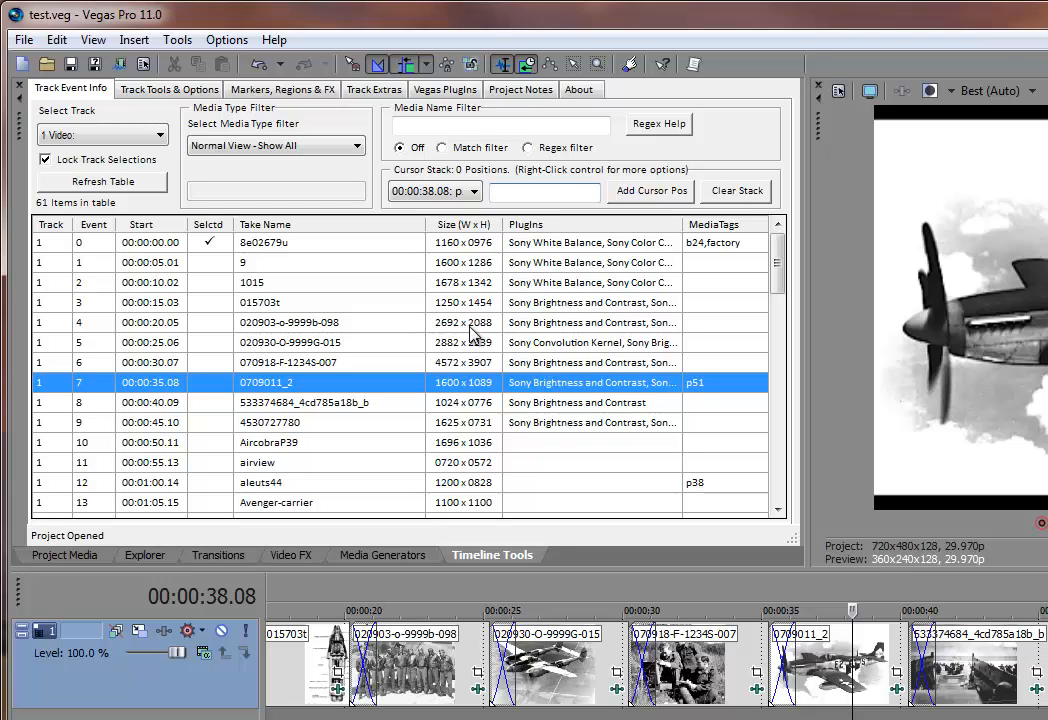
- Go to the dday event further down the table, and move on to the Dauntless-SanDiego event
{"action": "left_click_drag", "start_coordinate": [781, 269], "coordinate": [537, 350]}
{"action": "left_click", "coordinate": [535, 344]}
{"action": "left_click", "coordinate": [491, 465]}
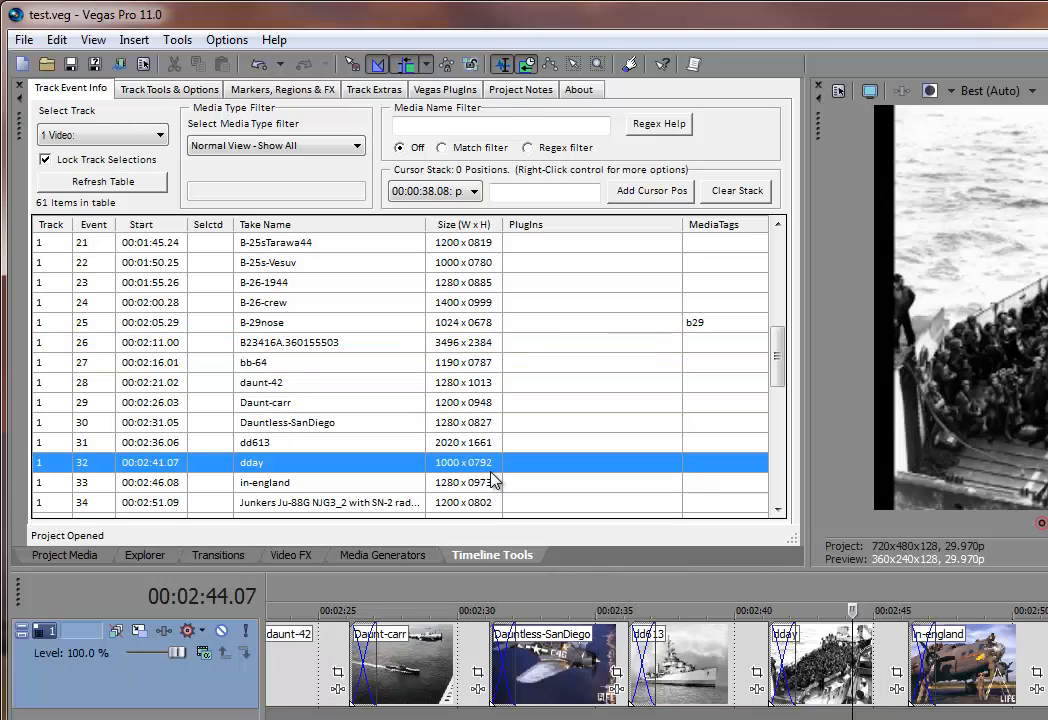
{"action": "left_click", "coordinate": [450, 422]}
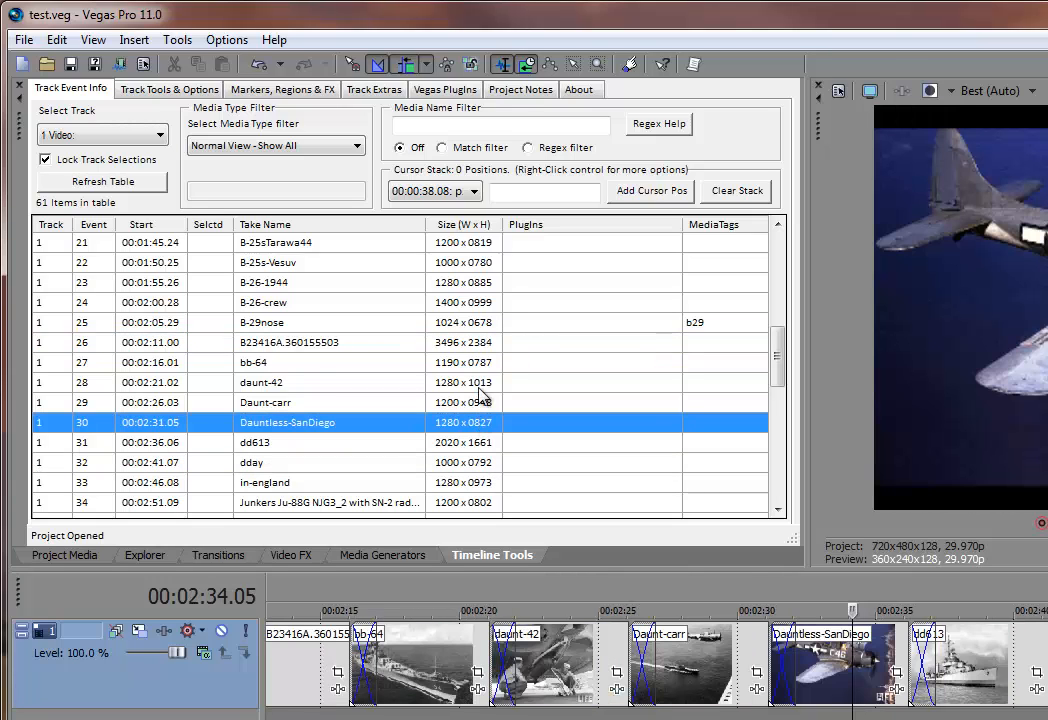